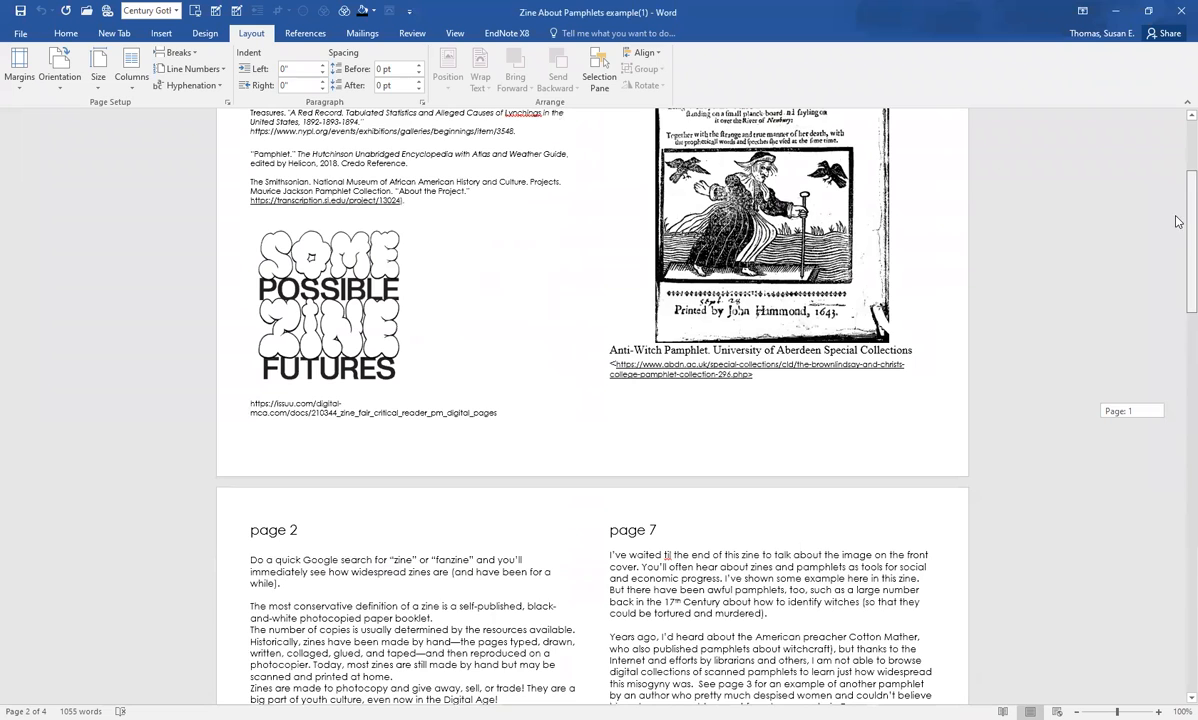
Step: Delete the witch pamphlet picture from the cover on Page 1
scroll(852, 292, up, 3)
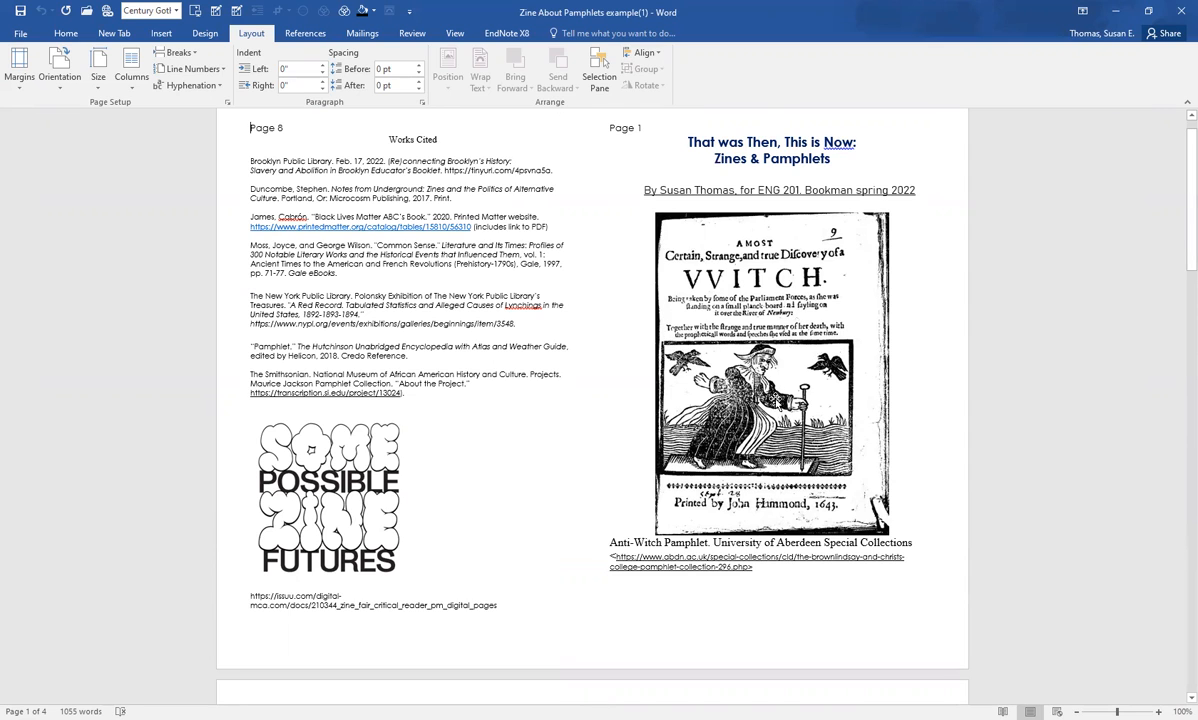
click(771, 372)
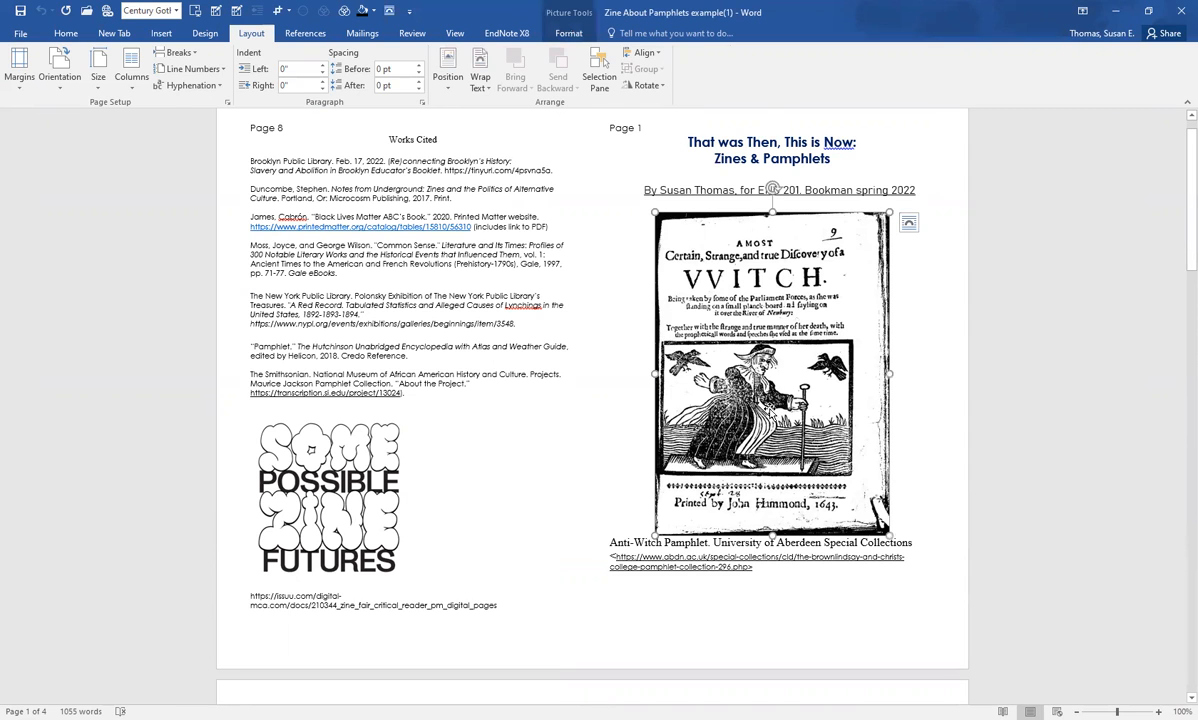
key(Delete)
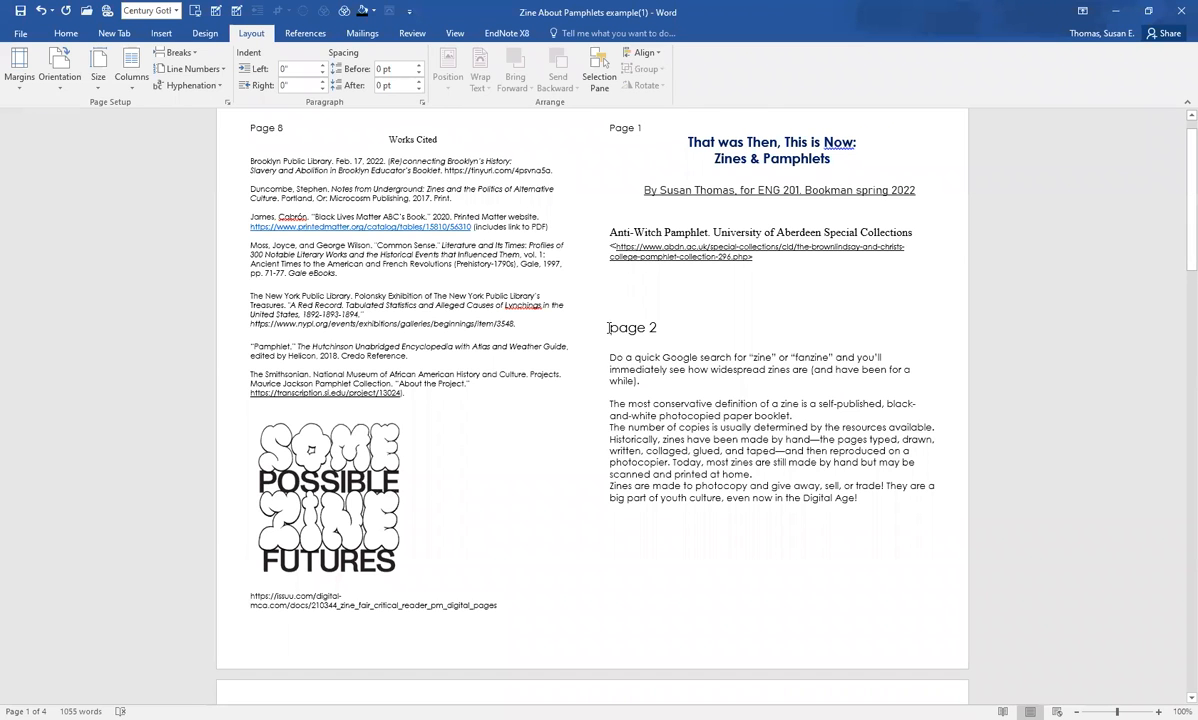
Step: Insert blank lines before the "page 2" heading to push it down and off the cover page
key(Return)
key(Return)
key(Return)
key(Return)
key(Return)
key(Return)
key(Return)
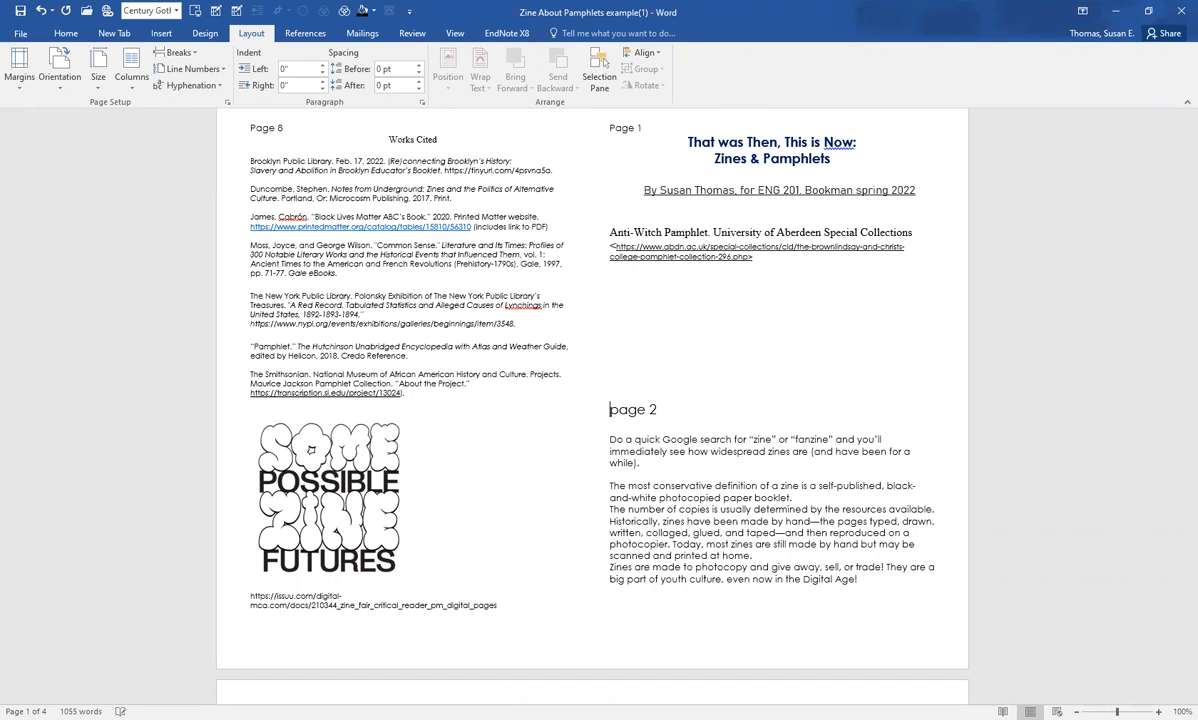
key(Return)
key(Return)
key(Return)
key(Return)
key(Return)
key(Return)
key(Return)
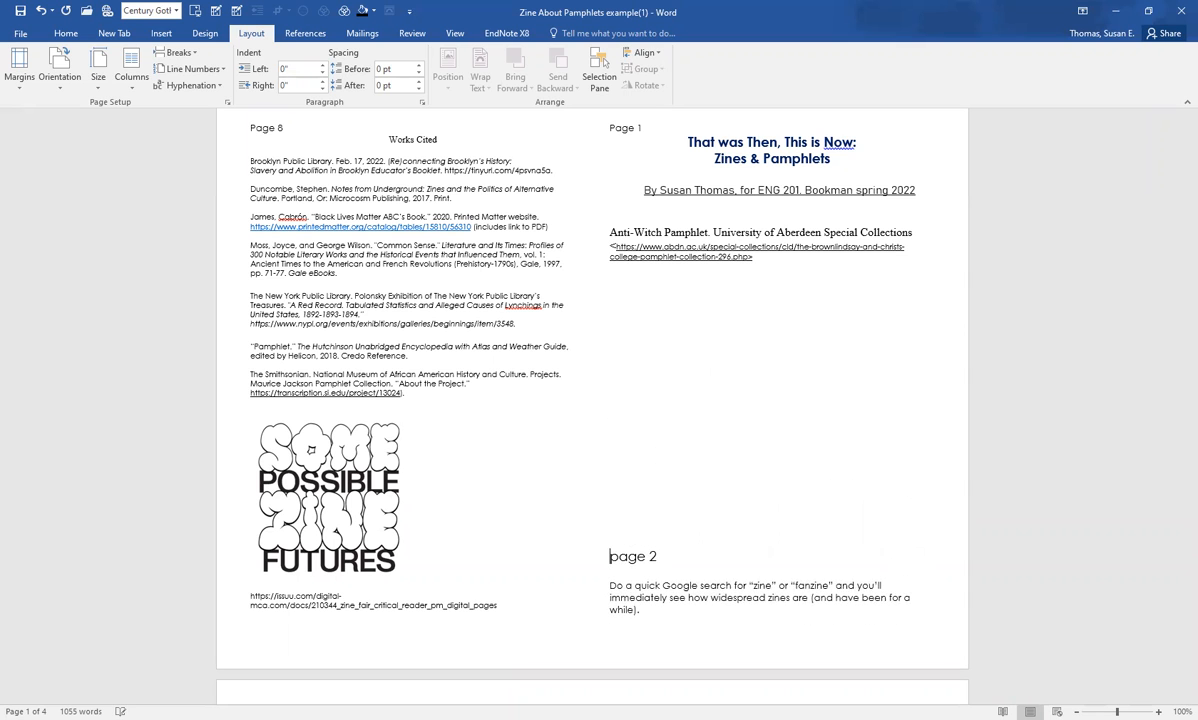
Step: Insert the picture "SST incl OPAL" from the Desktop folder and shrink it to about 4.15" high by 3.22" wide
scroll(590, 400, down, 1)
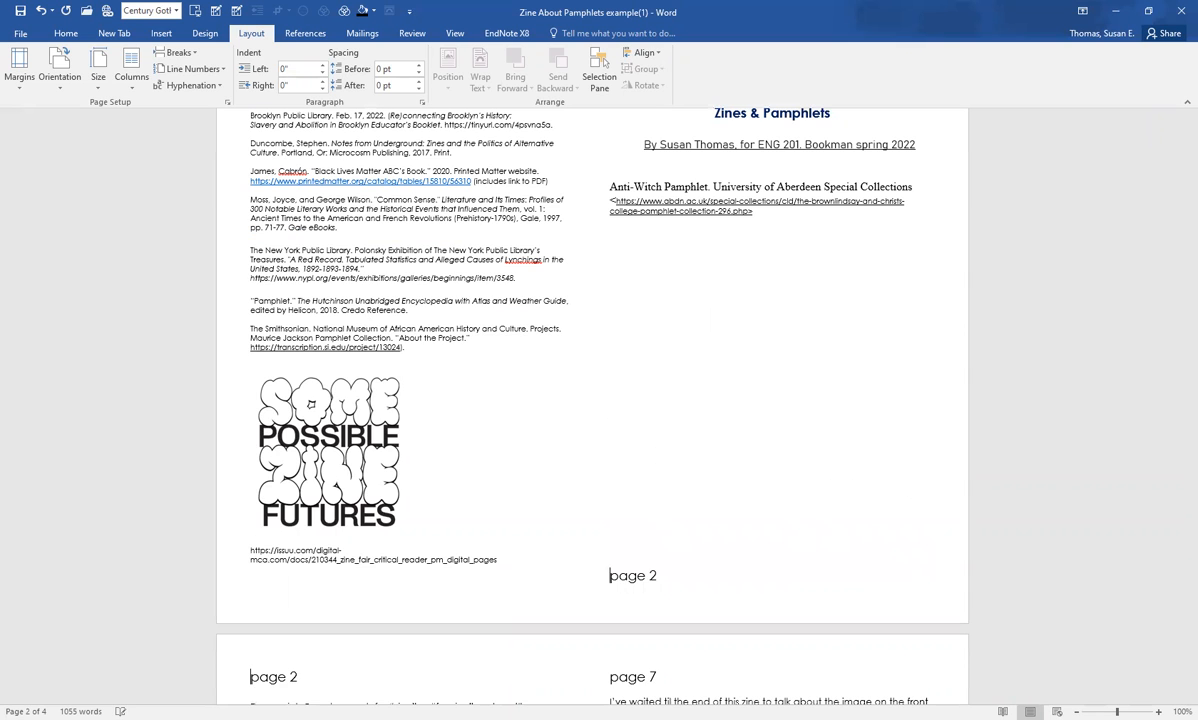
scroll(599, 334, down, 2)
scroll(590, 350, up, 3)
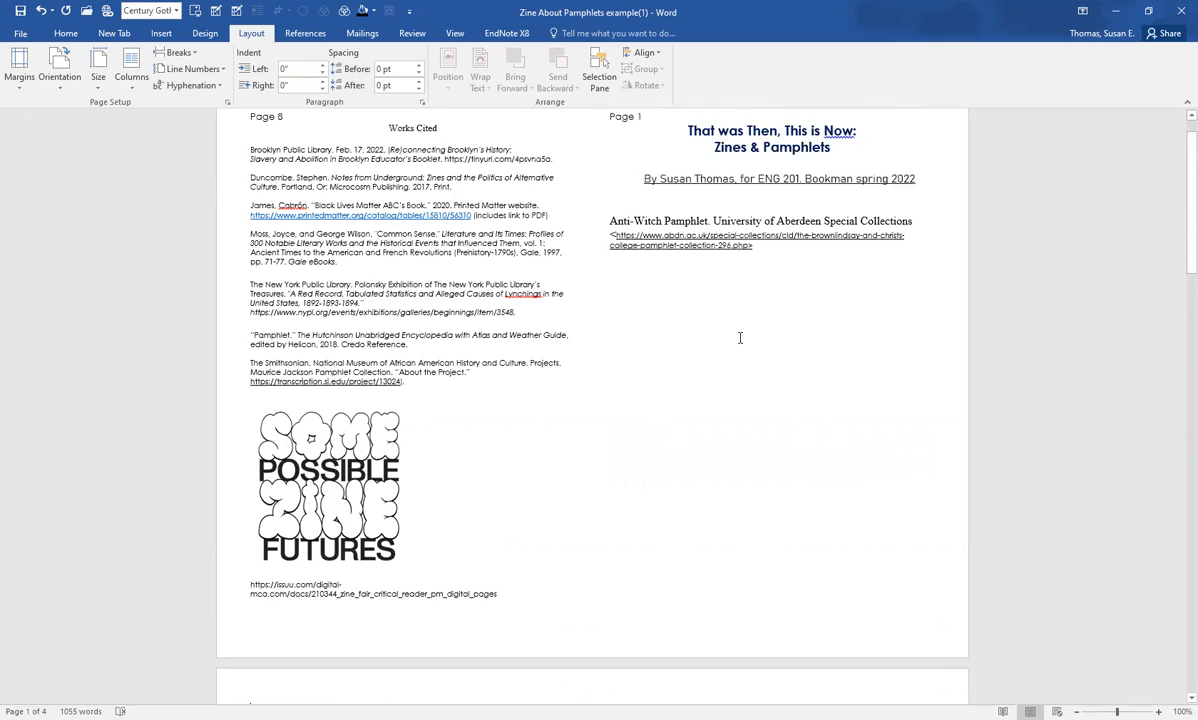
scroll(740, 338, up, 1)
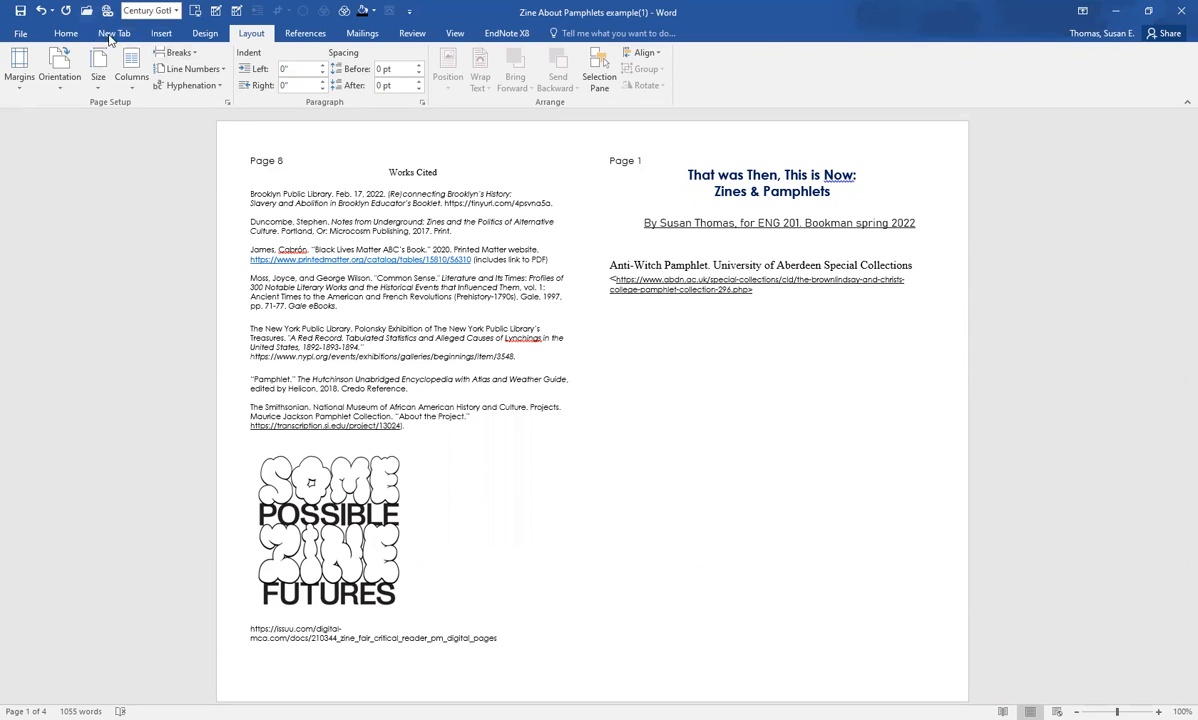
click(162, 35)
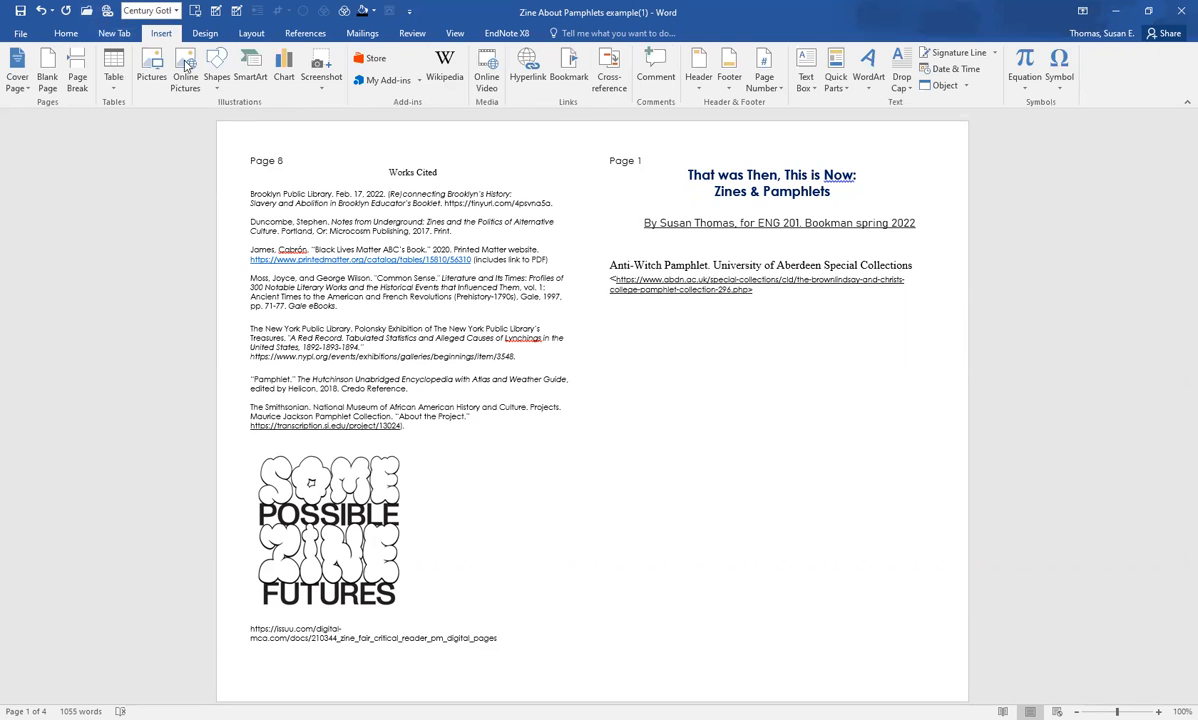
click(153, 80)
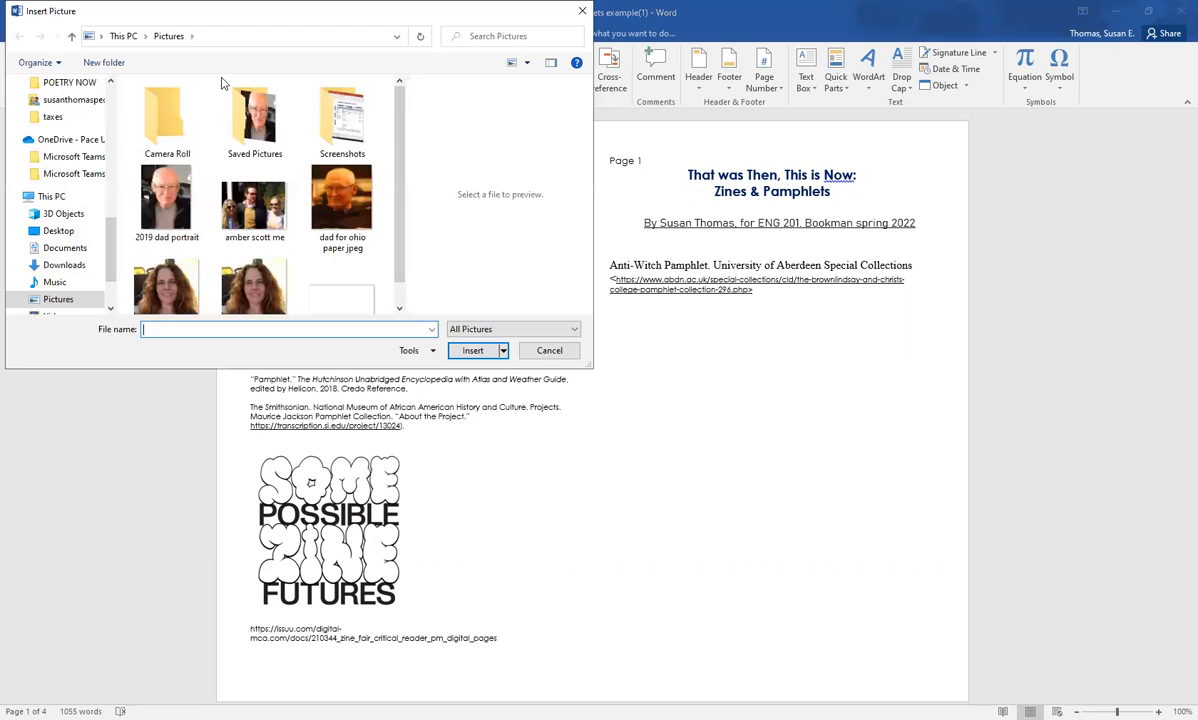
click(66, 225)
scroll(310, 172, down, 10)
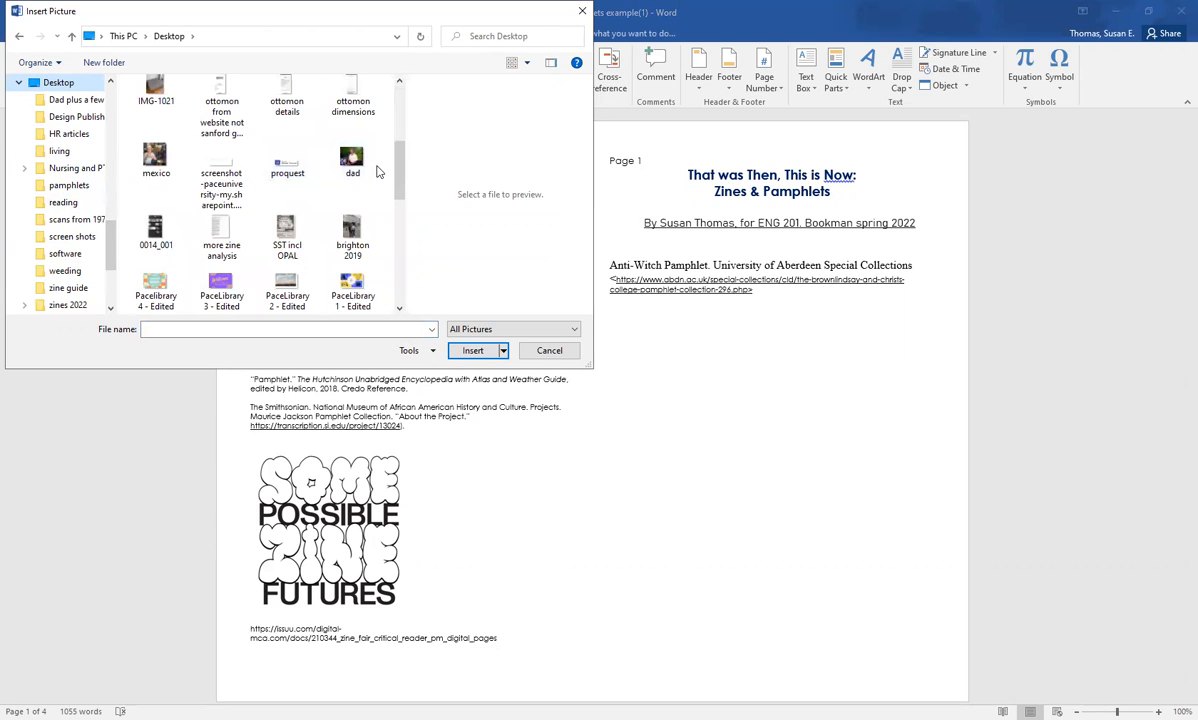
click(285, 232)
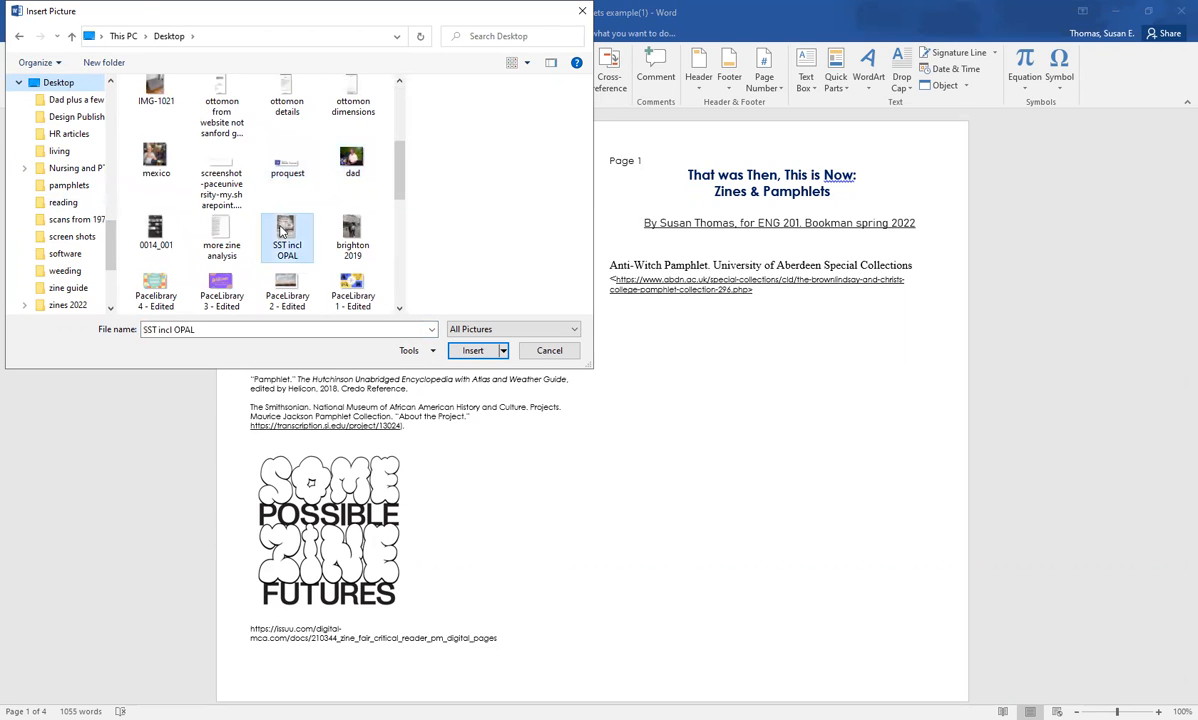
click(474, 351)
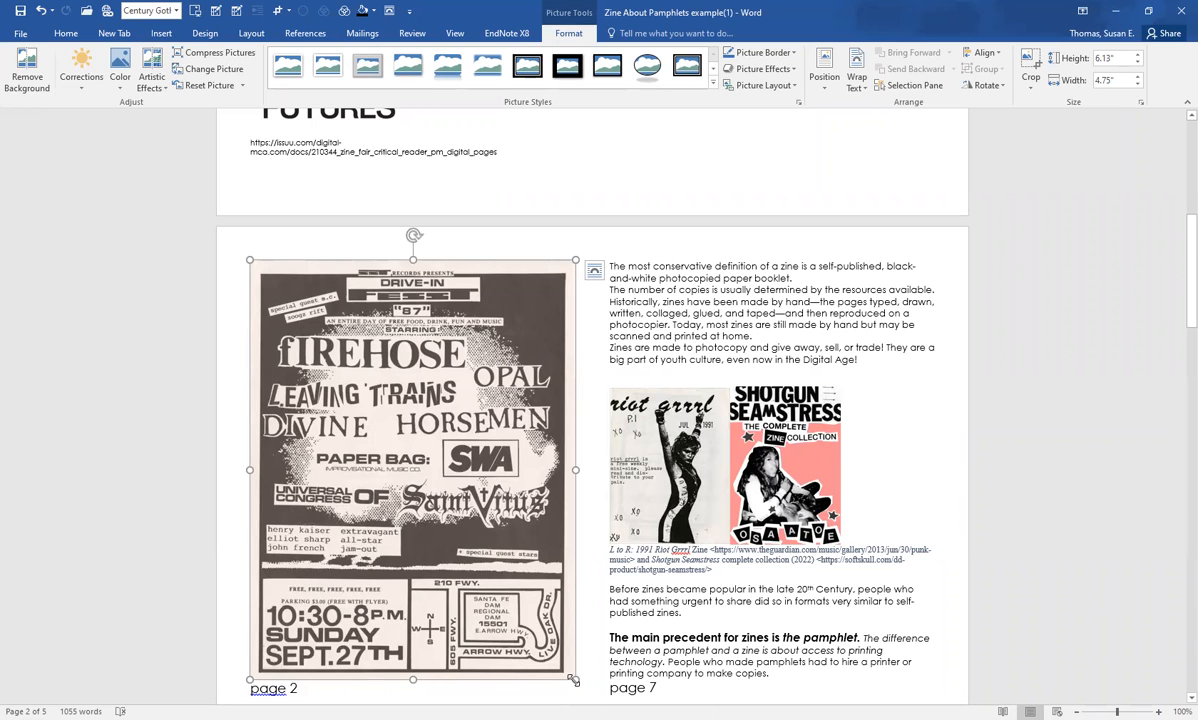
drag(512, 591, 445, 508)
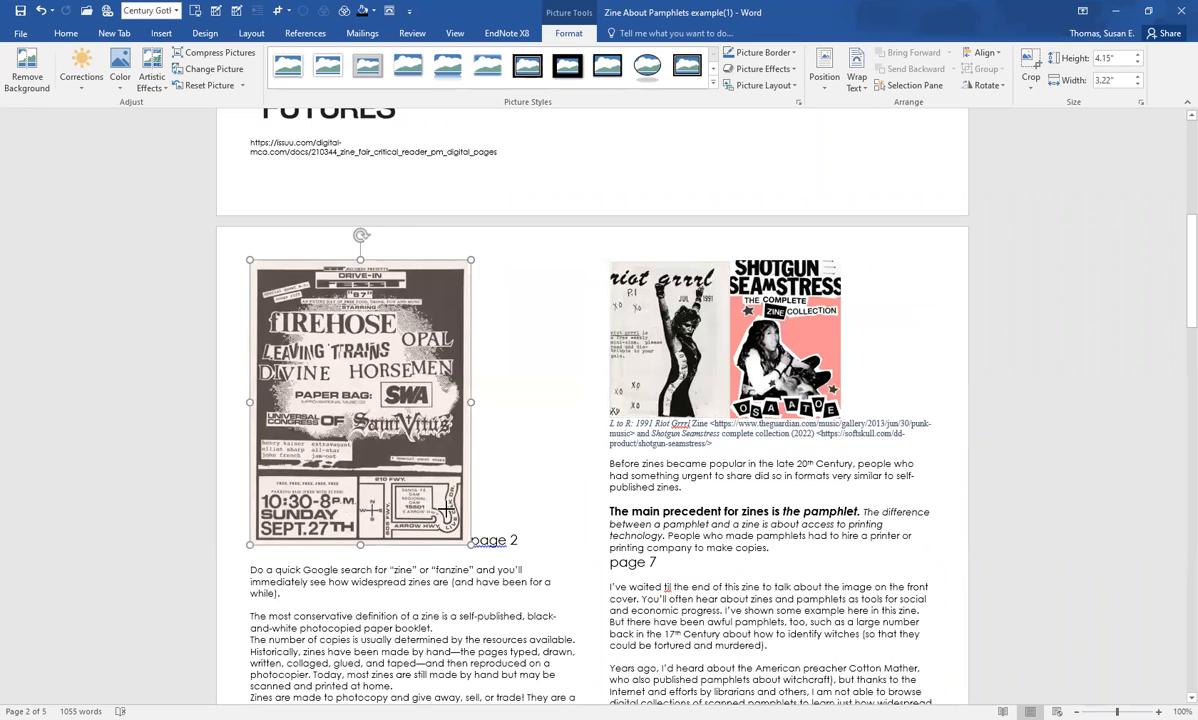
Step: Cut the flyer picture and paste it on Page 1 below the Anti-Witch Pamphlet caption, using the destination theme
right_click(360, 409)
click(392, 419)
scroll(759, 332, up, 5)
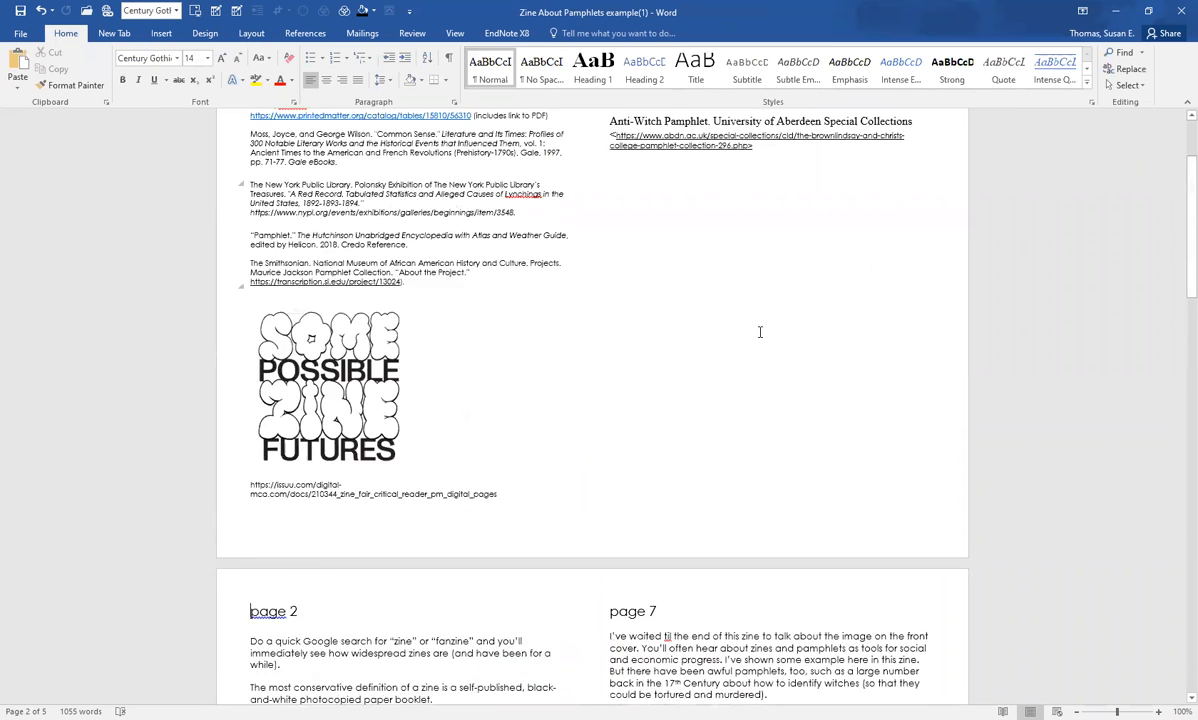
scroll(759, 332, up, 3)
click(650, 330)
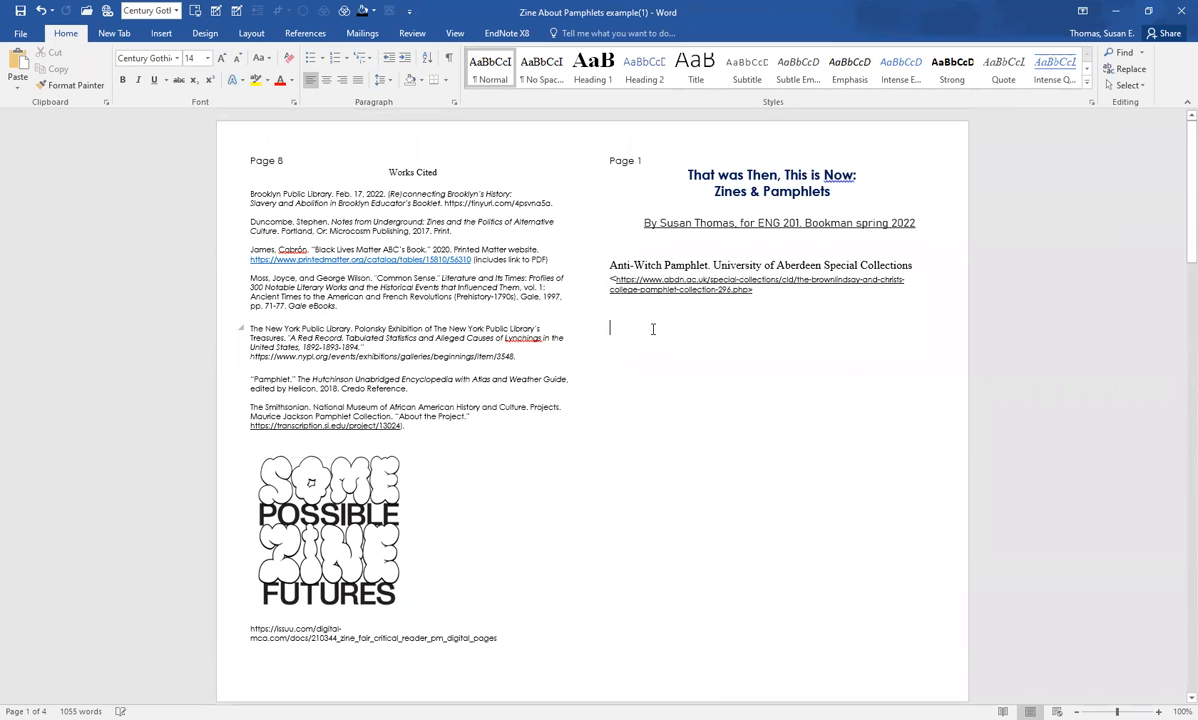
right_click(670, 362)
click(683, 393)
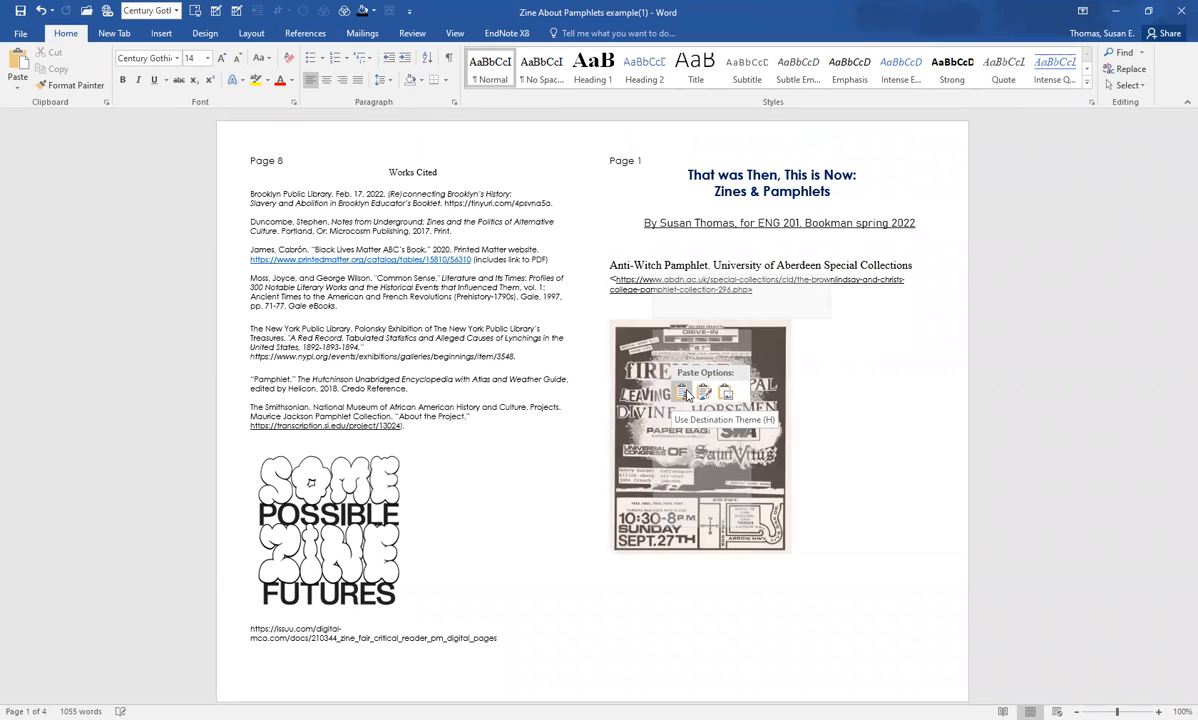
Step: Enlarge the pasted flyer picture to fill the space below the Page 1 caption, keeping it small enough to fit on the cover
click(788, 550)
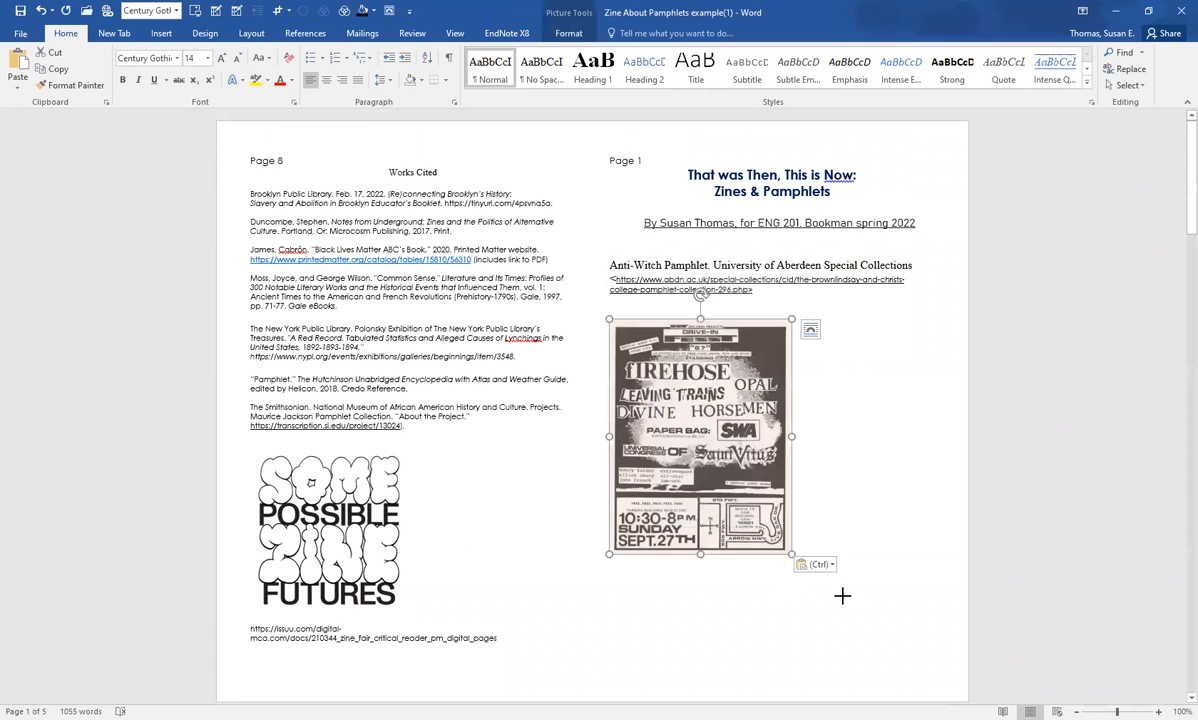
drag(791, 553, 899, 672)
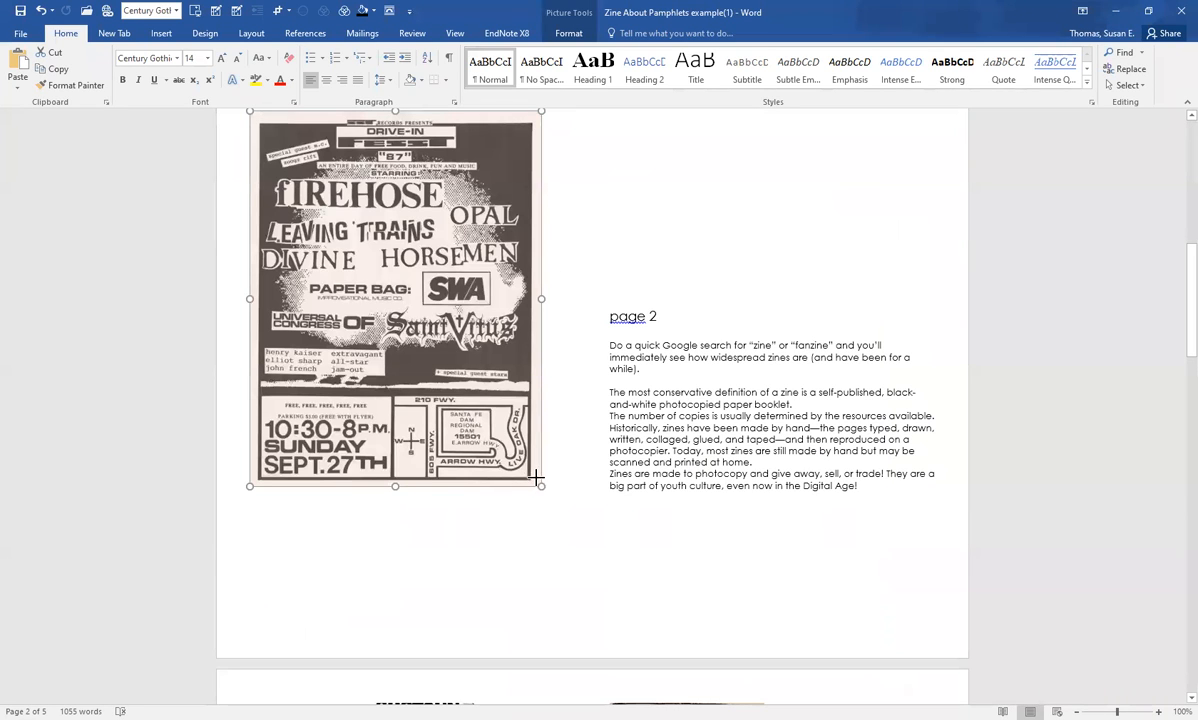
drag(530, 476, 520, 458)
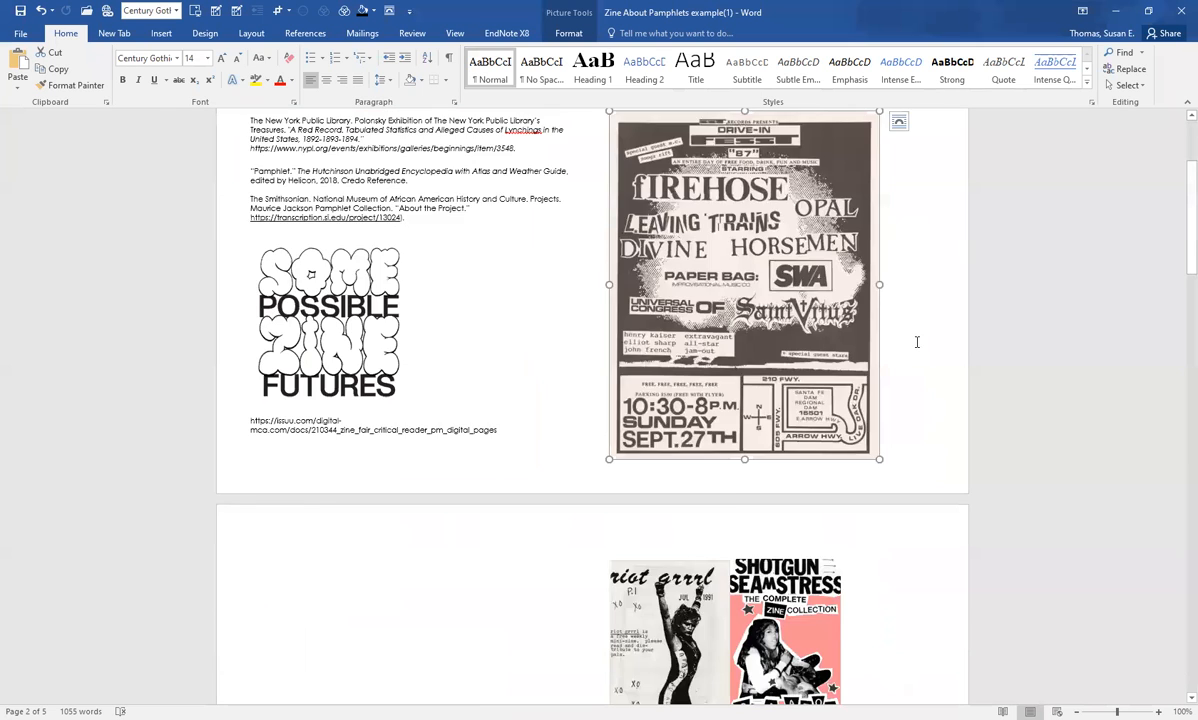
scroll(917, 341, up, 2)
click(912, 356)
scroll(907, 320, up, 2)
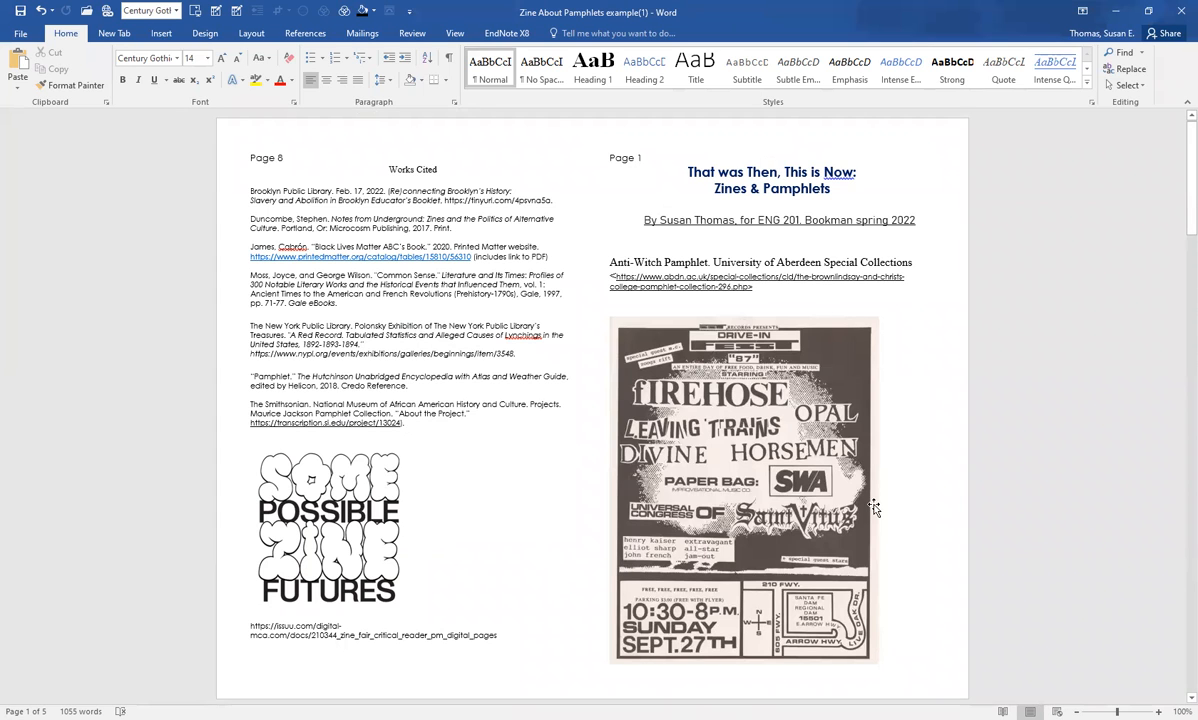
Step: Remove the blank lines above the "page 2" heading so it starts the second sheet, undoing the one deletion too many
scroll(803, 503, down, 7)
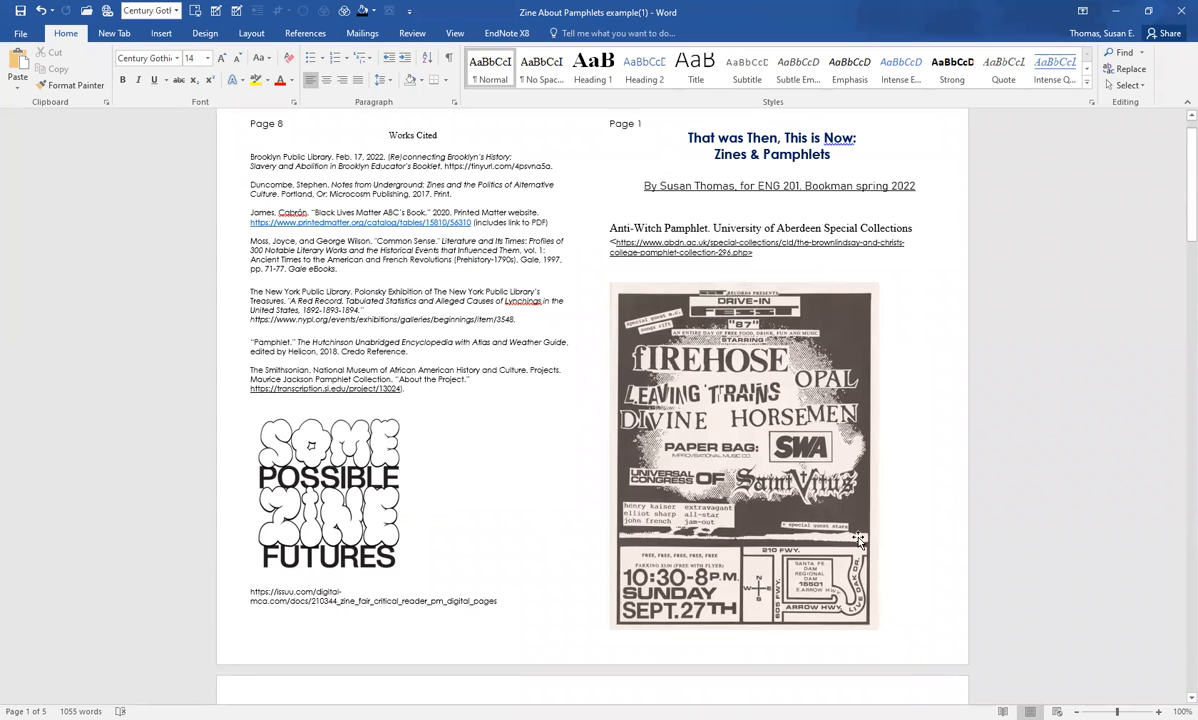
scroll(757, 537, down, 2)
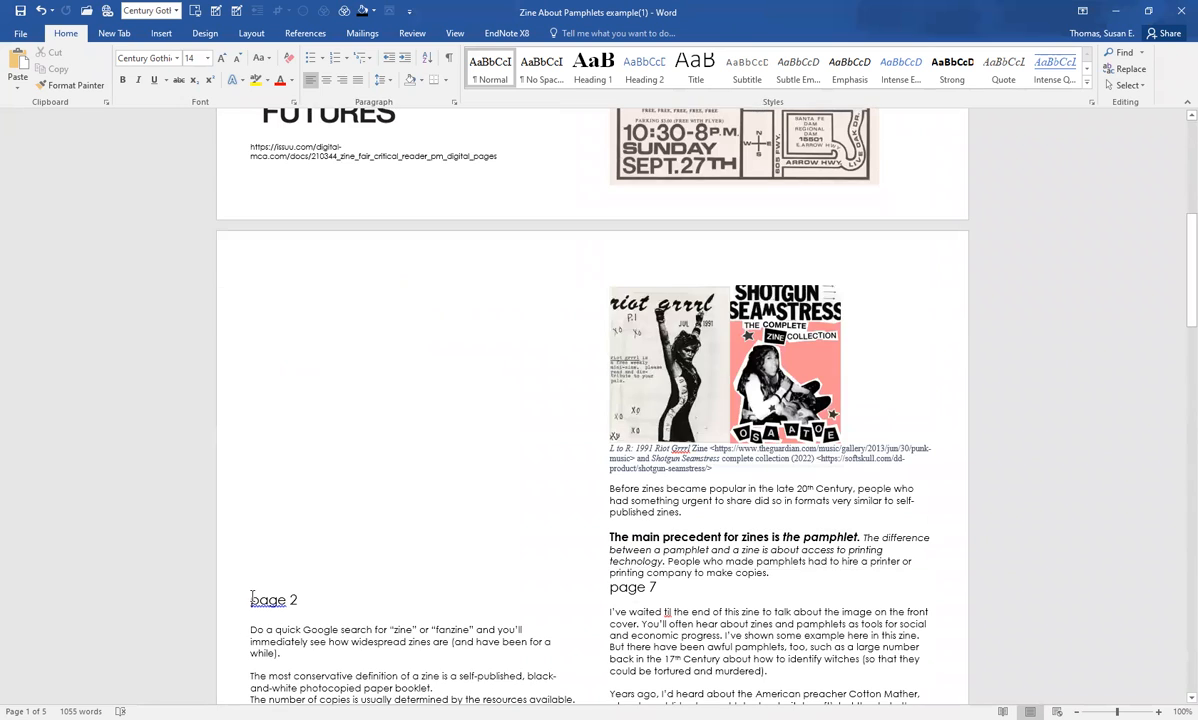
double_click(249, 600)
click(249, 600)
key(BackSpace)
key(BackSpace)
key(BackSpace)
key(BackSpace)
key(BackSpace)
key(BackSpace)
key(BackSpace)
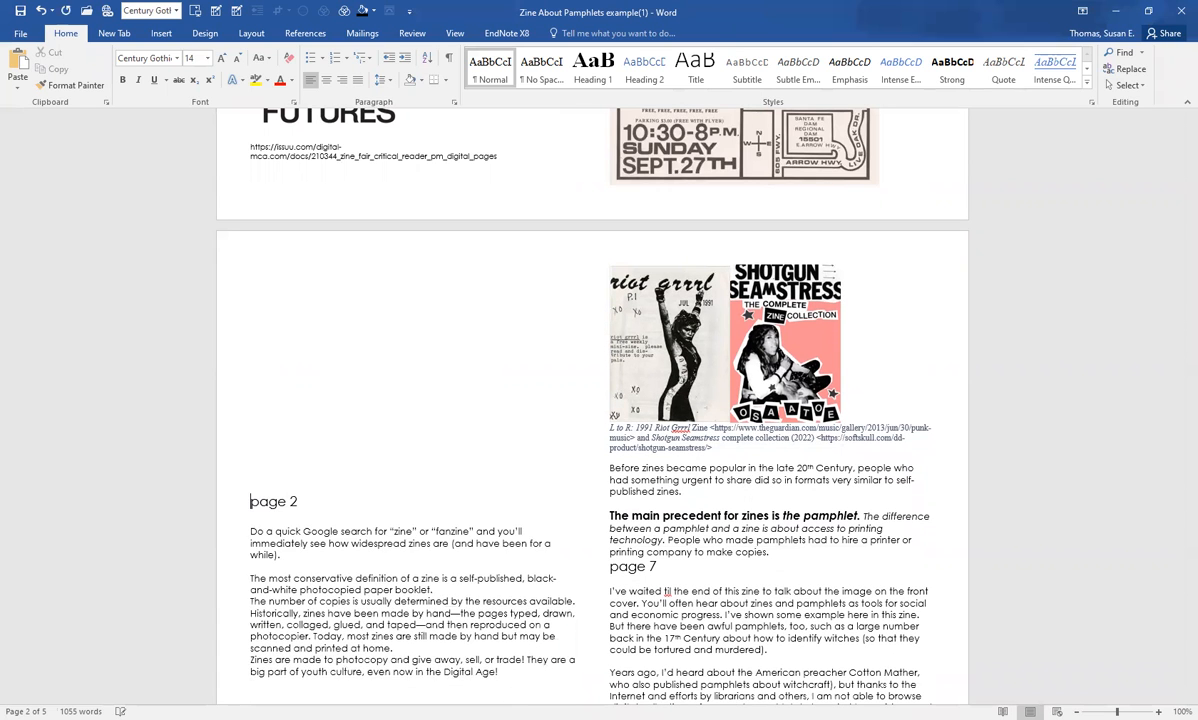
key(BackSpace)
key(BackSpace)
key(BackSpace)
key(BackSpace)
key(BackSpace)
key(BackSpace)
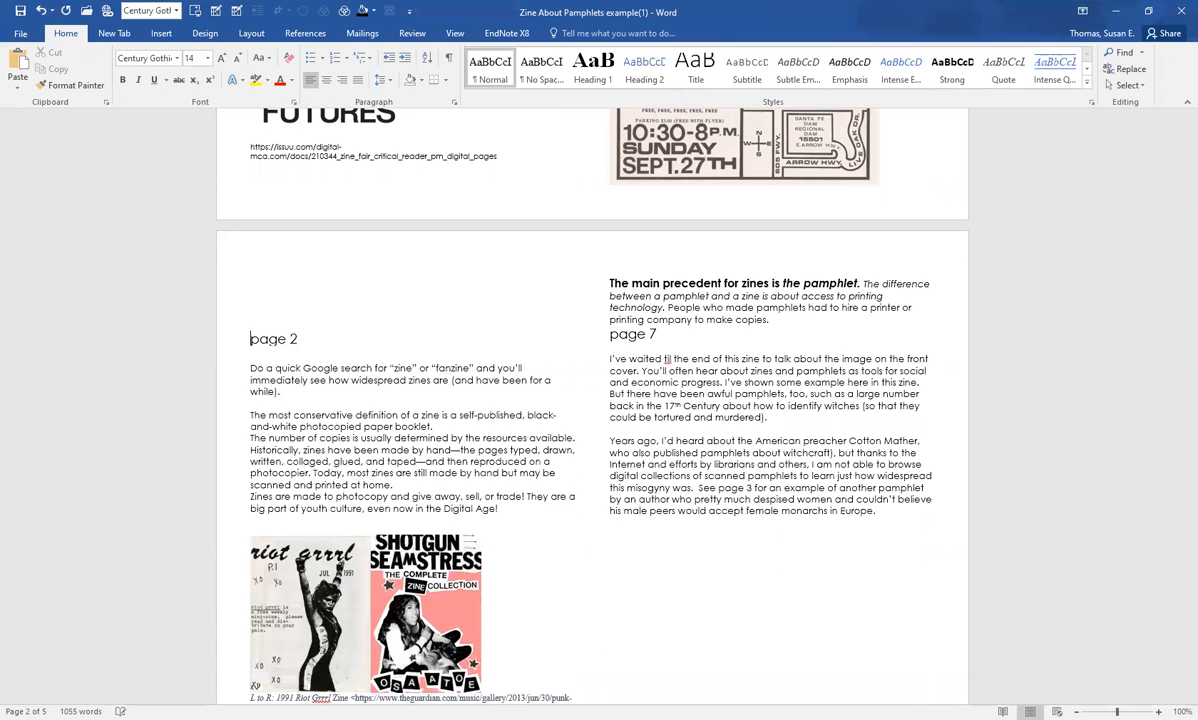
key(BackSpace)
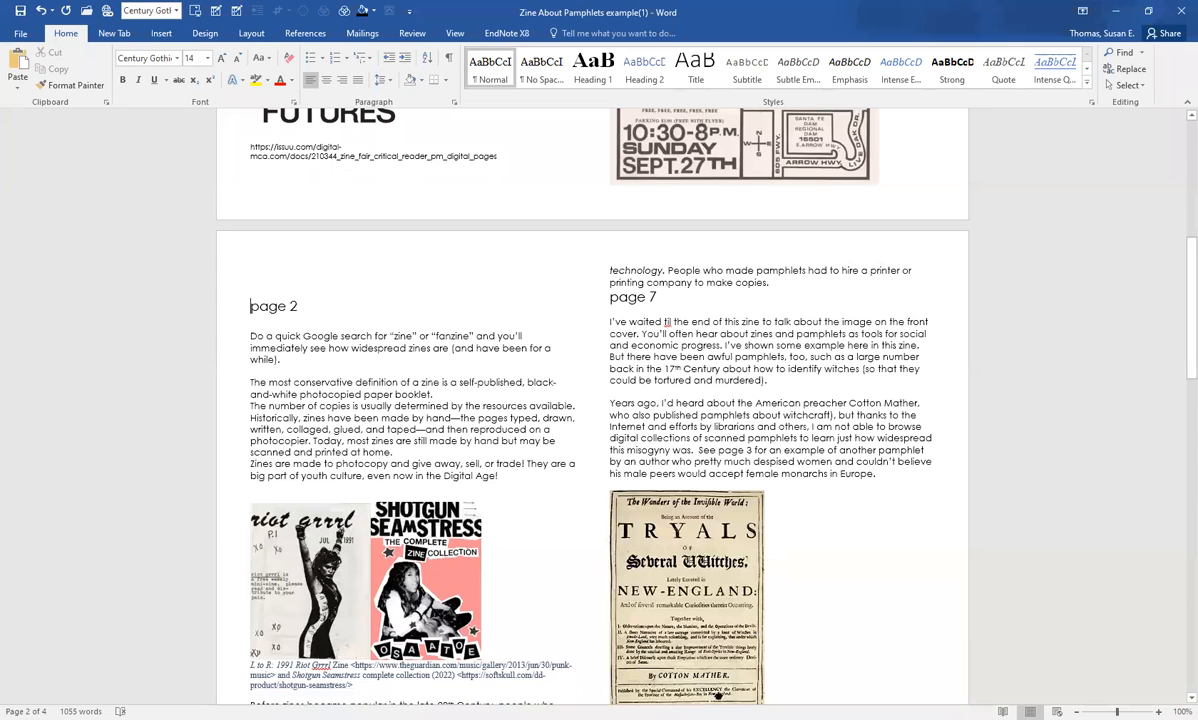
key(BackSpace)
scroll(291, 500, up, 1)
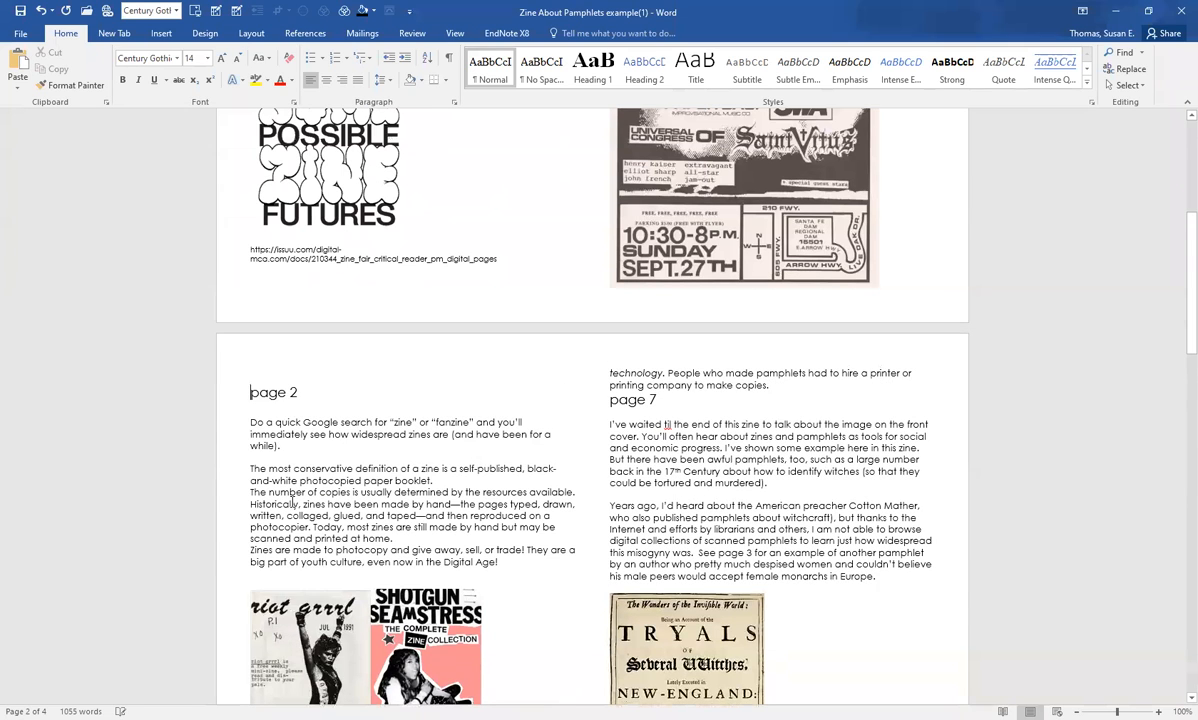
key(BackSpace)
key(BackSpace)
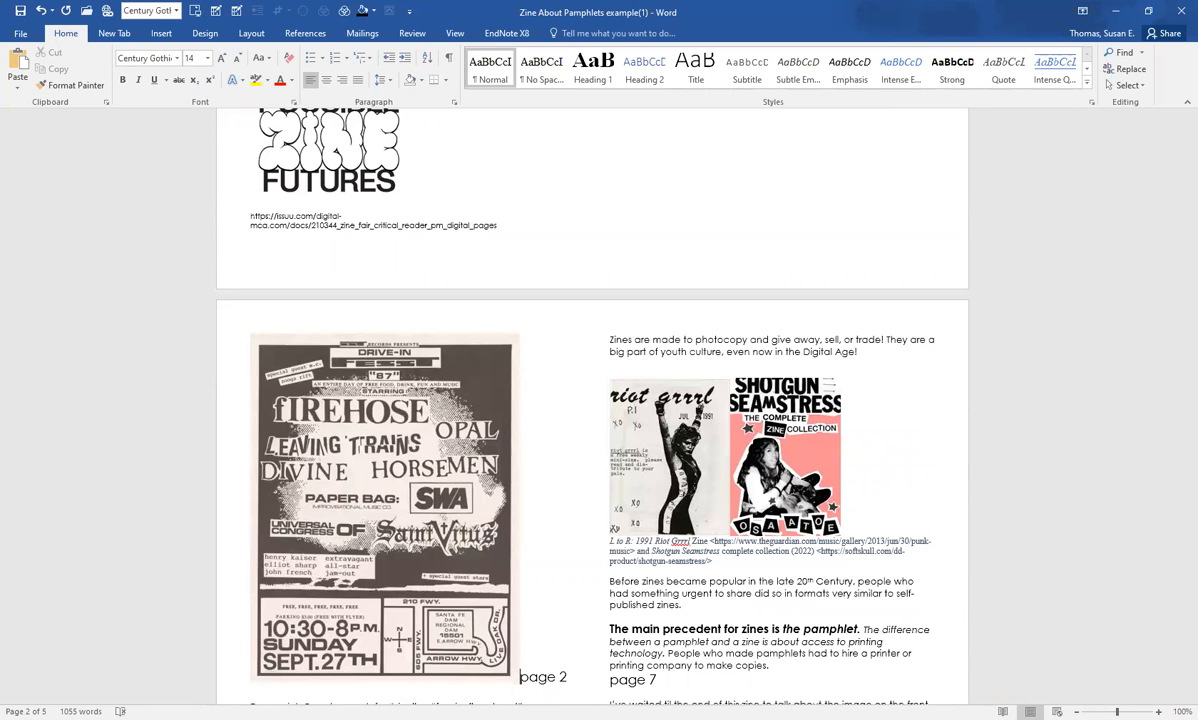
key(ctrl+z)
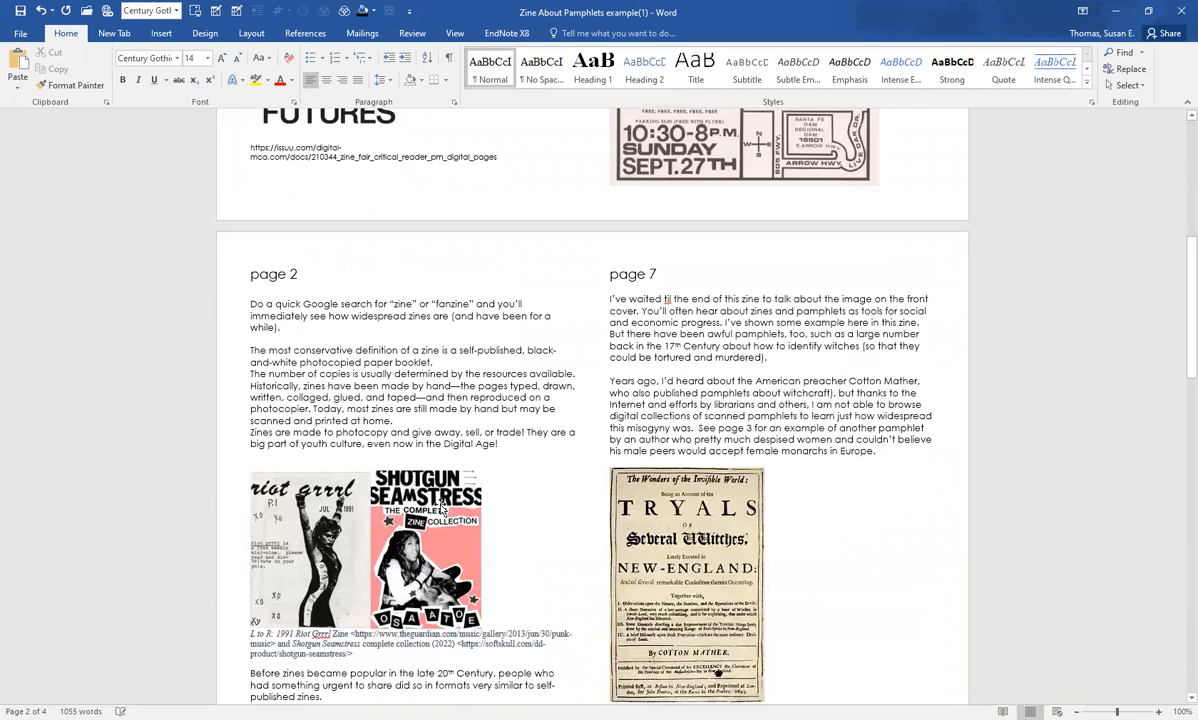
Step: Delete the two body paragraphs between the "page 7" heading and the Cotton Mather title-page picture
scroll(460, 490, up, 6)
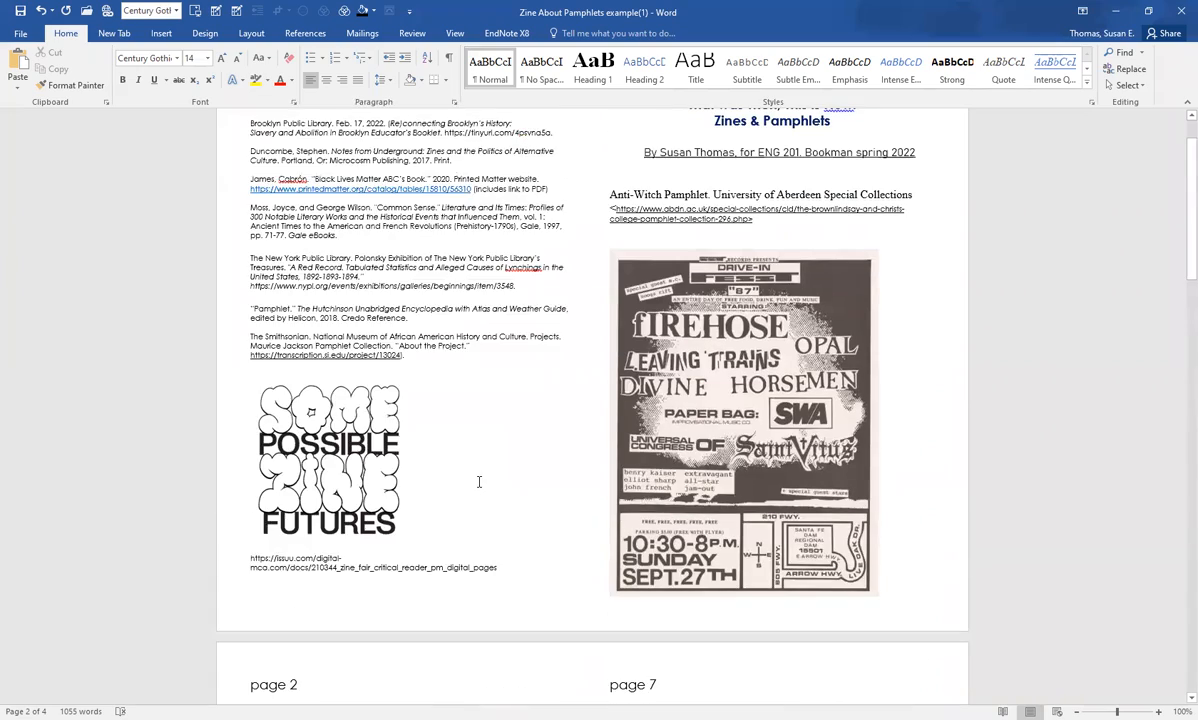
scroll(440, 488, up, 2)
scroll(495, 489, down, 8)
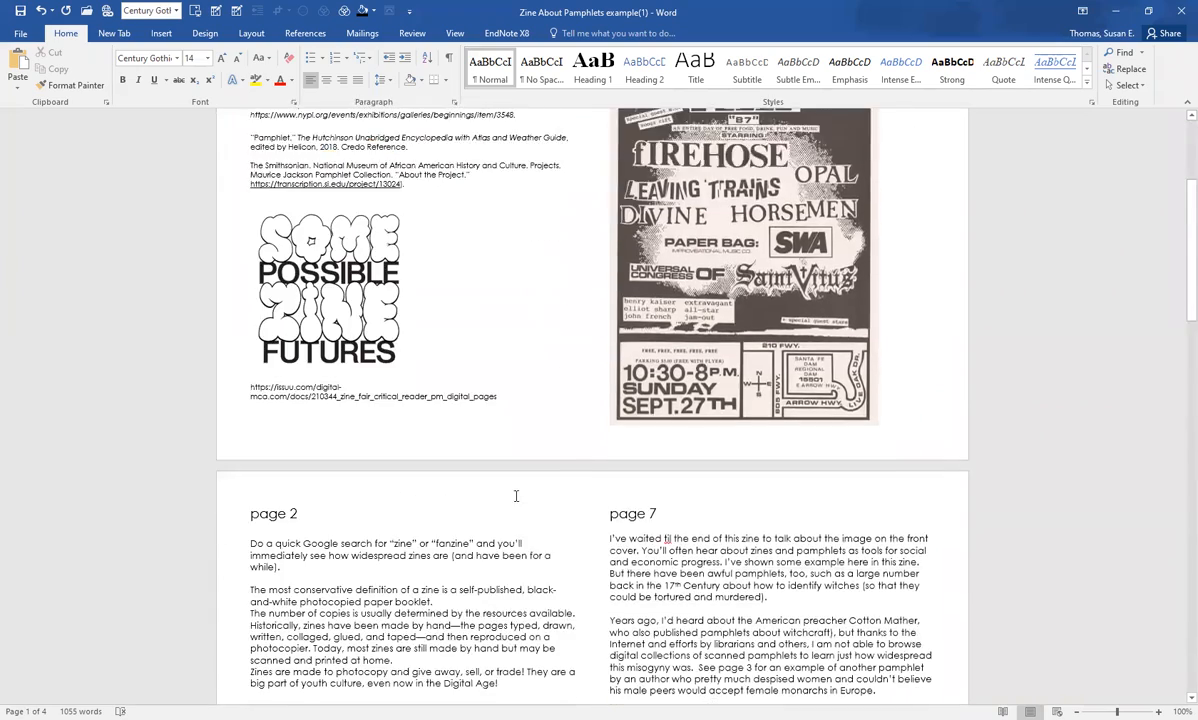
scroll(548, 495, down, 3)
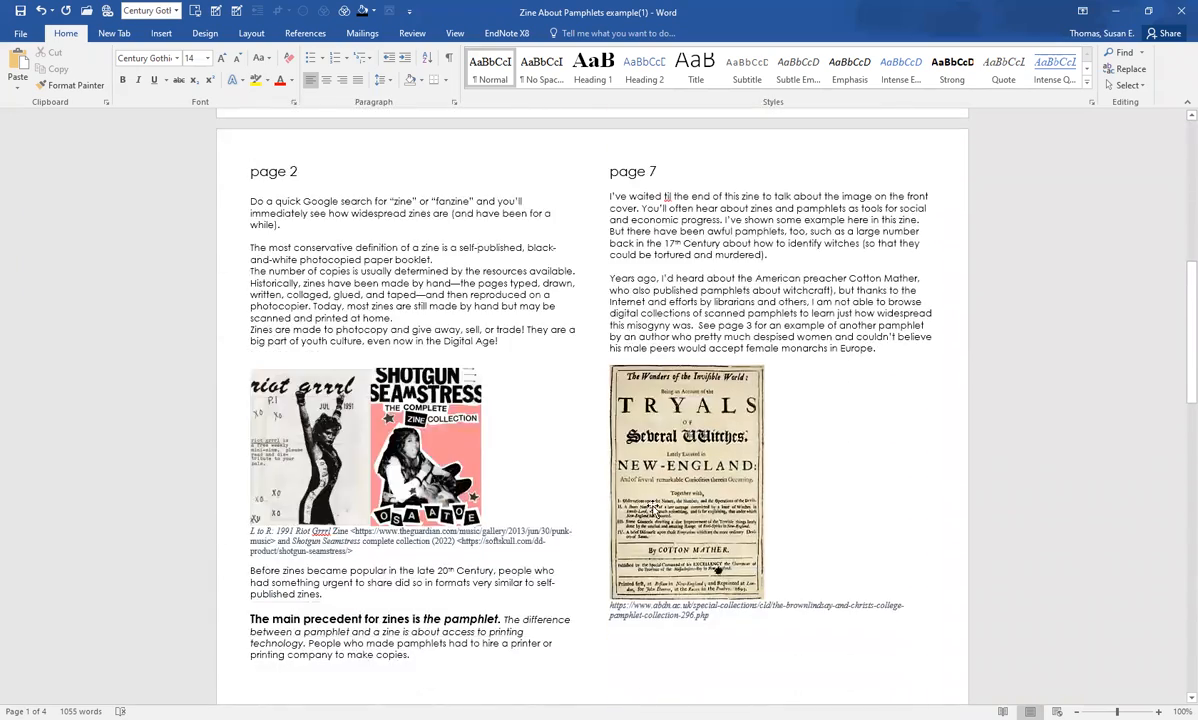
scroll(650, 505, up, 2)
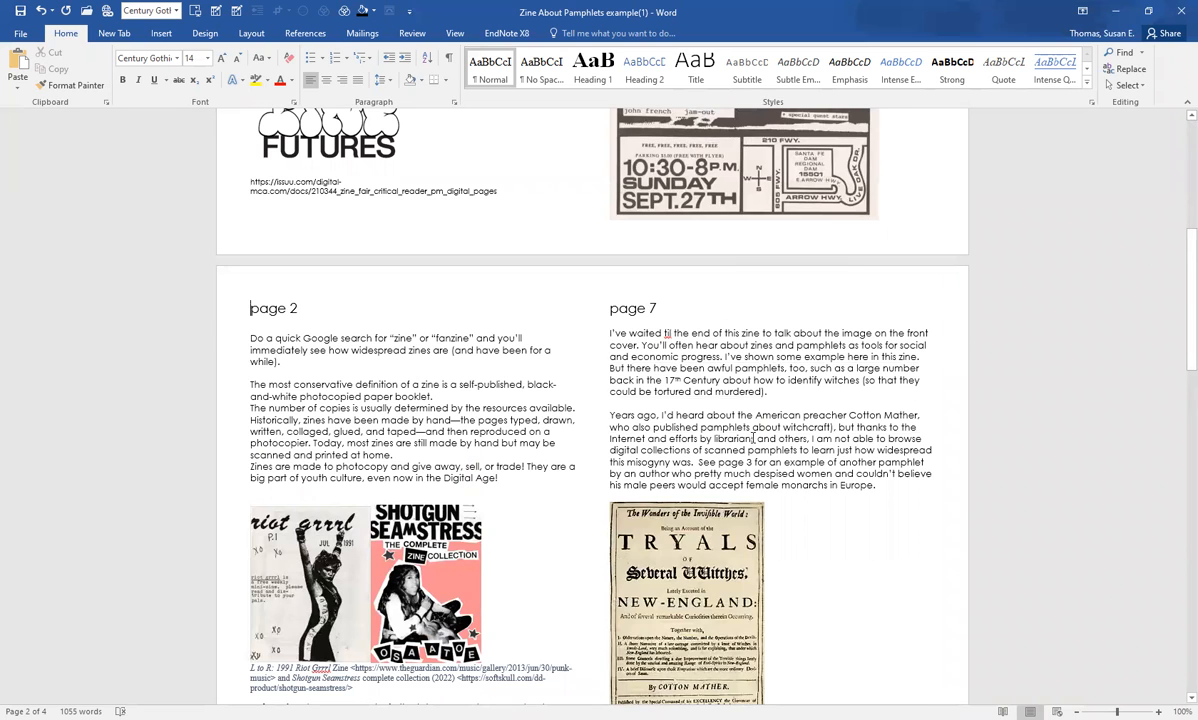
scroll(755, 438, up, 1)
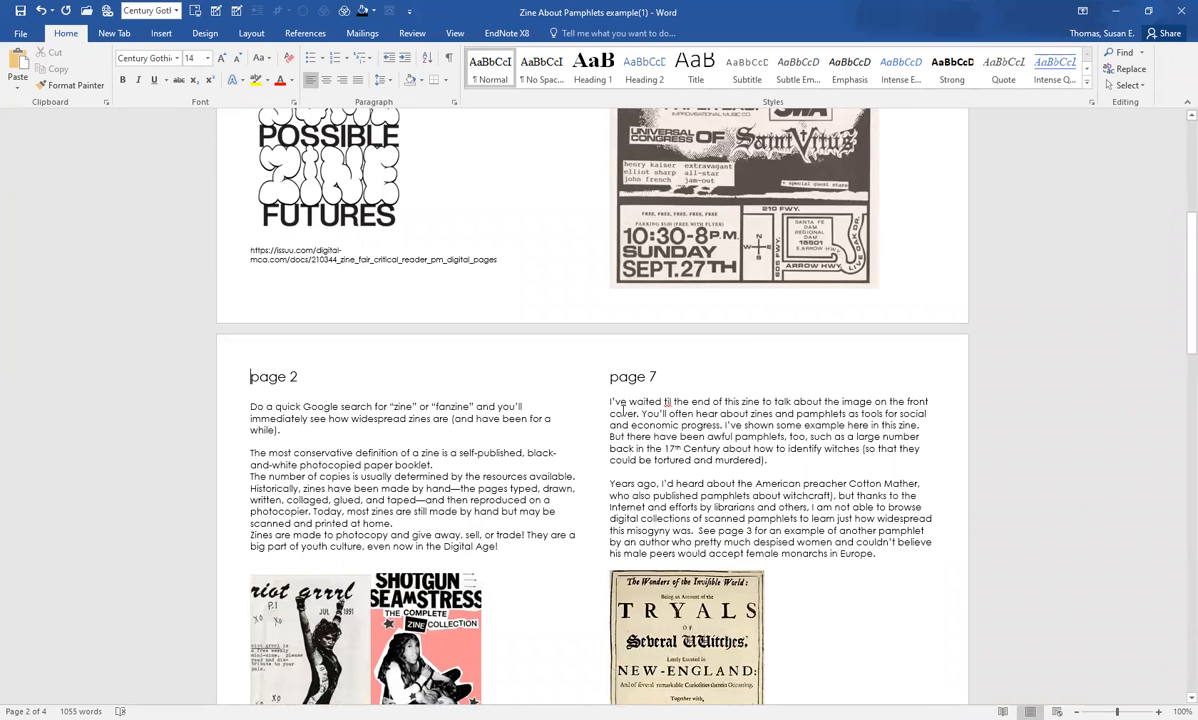
drag(610, 401, 895, 560)
key(Delete)
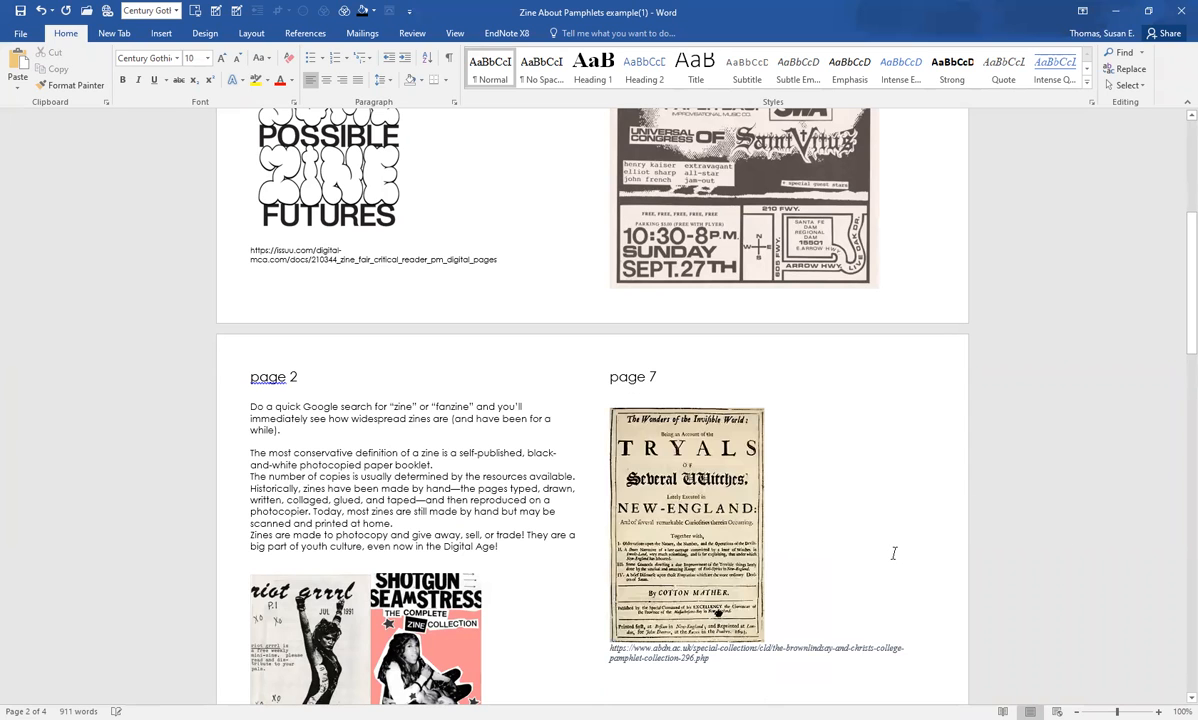
Step: Insert blank lines above the "page 6" heading to push it to the start of the third sheet
scroll(730, 440, down, 1)
scroll(680, 410, down, 1)
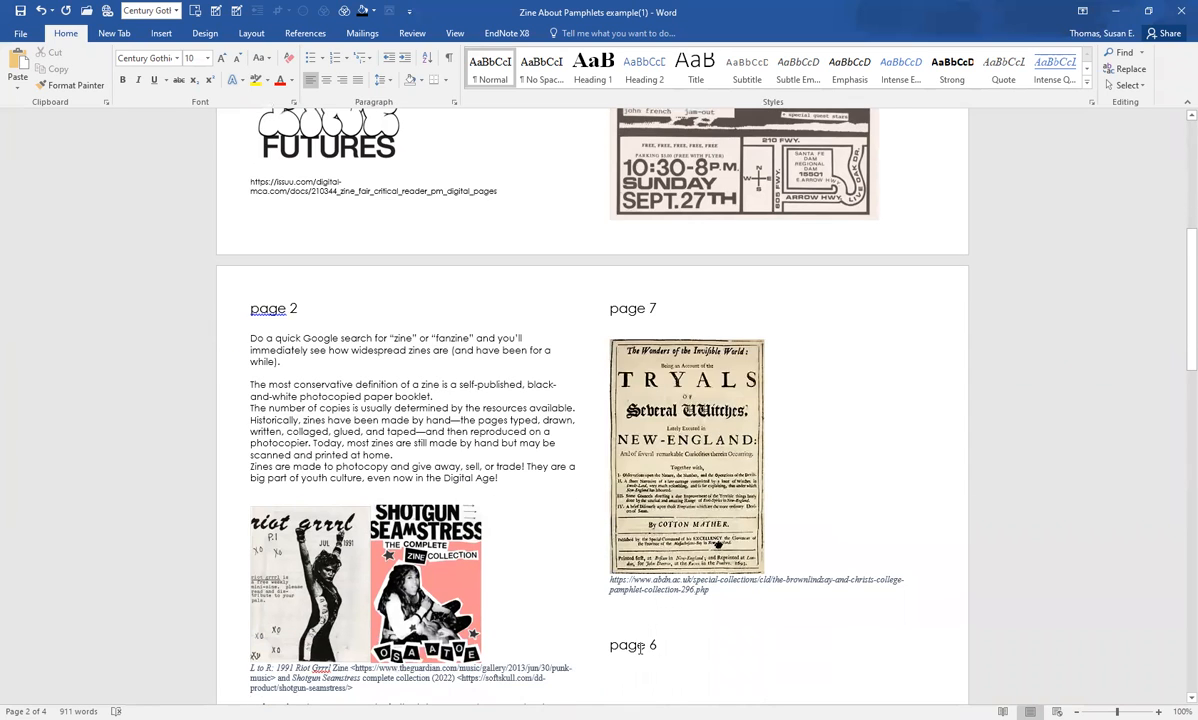
scroll(650, 420, up, 2)
scroll(698, 450, down, 5)
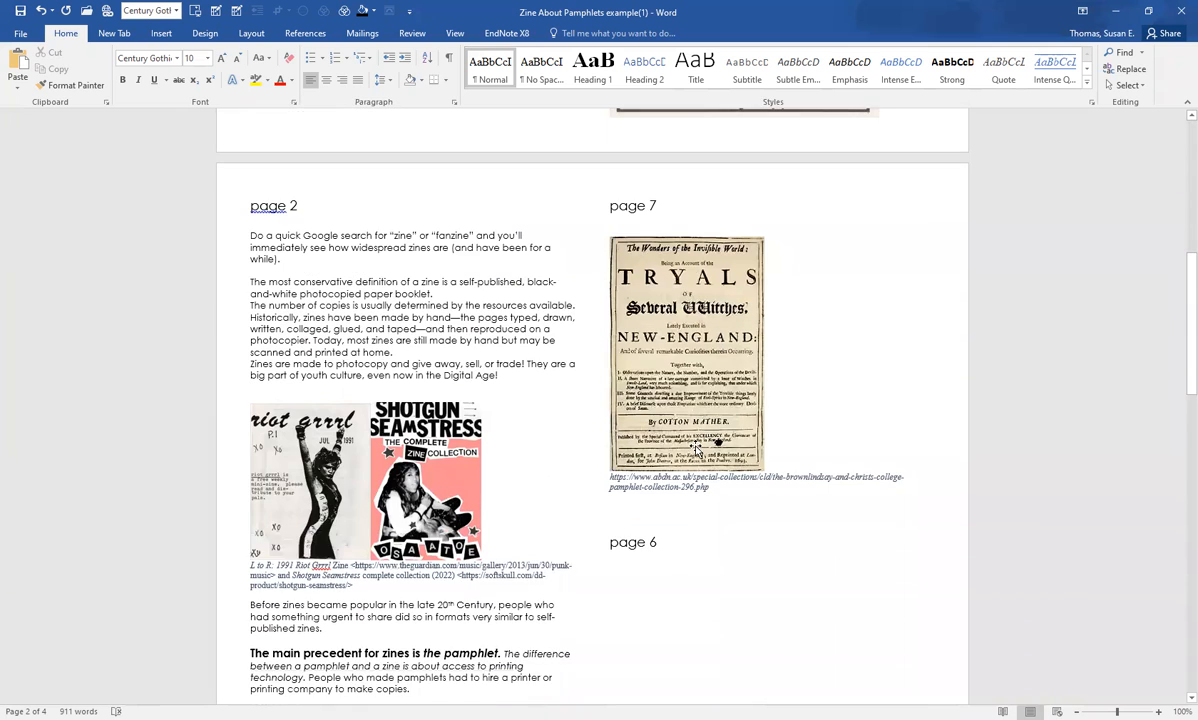
scroll(610, 515, down, 1)
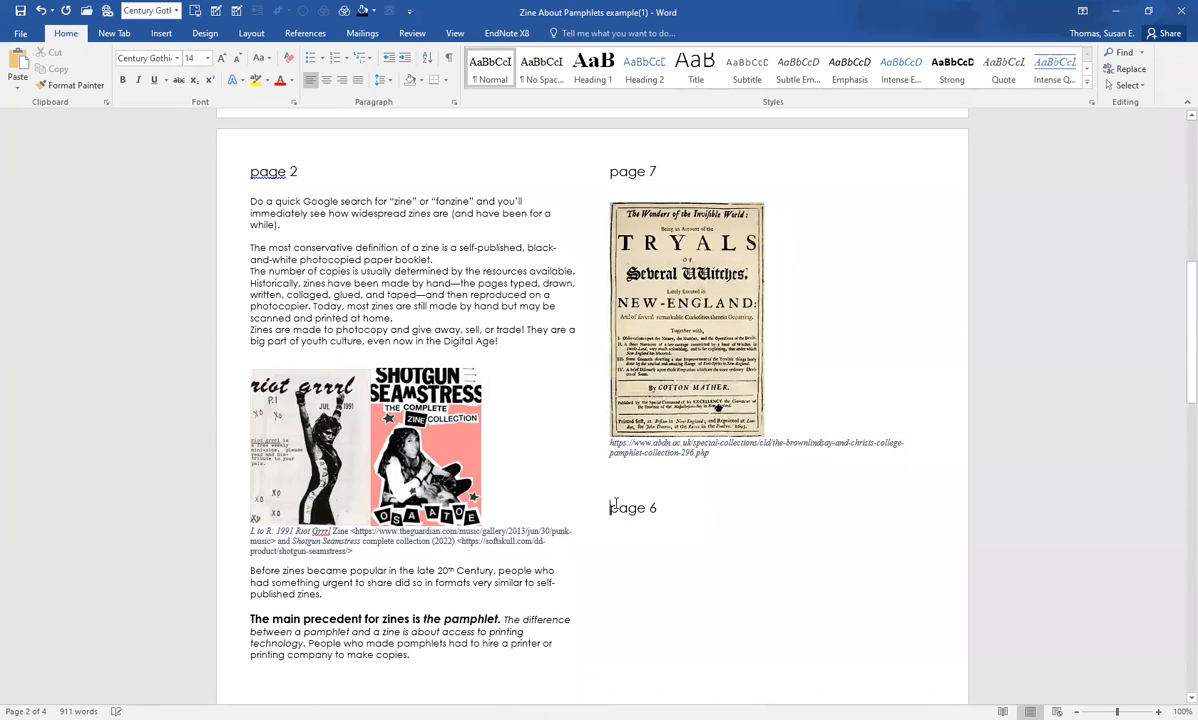
key(Return)
key(Return)
key(Return)
key(Return)
key(Return)
key(Return)
key(Return)
key(Return)
key(Return)
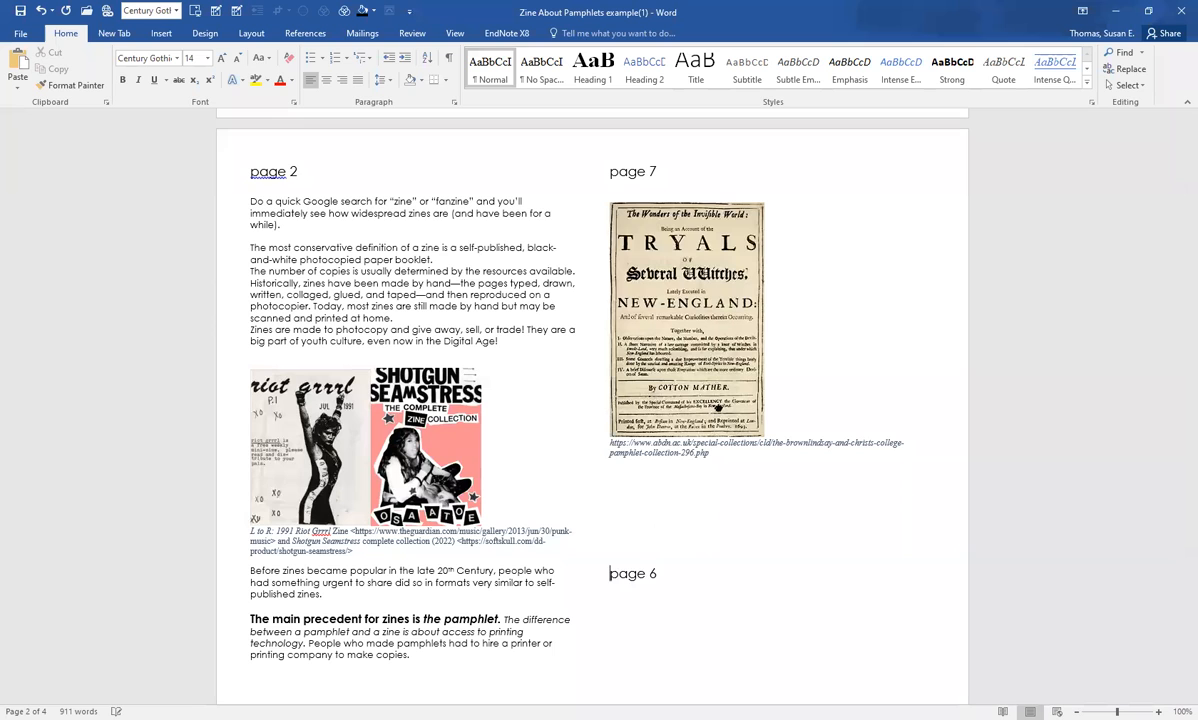
key(Return)
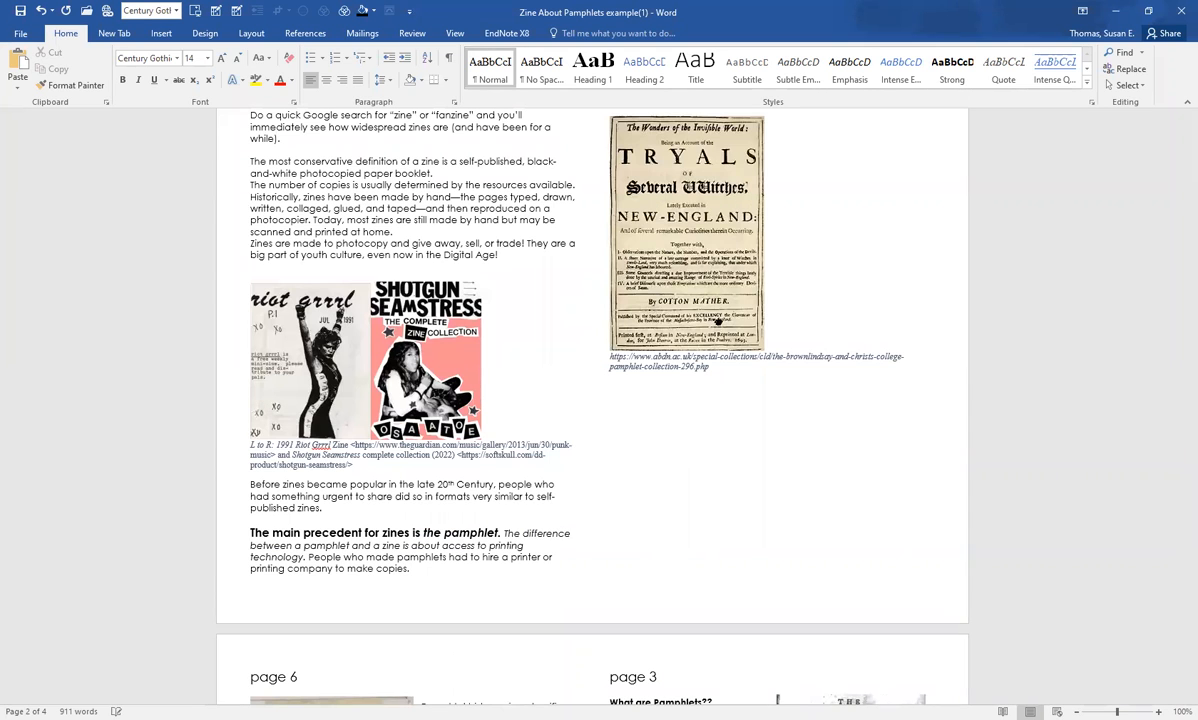
Step: Check how pages 2, 7, 6 and 3 of the zine are placed across the second and third sheets
scroll(341, 495, down, 5)
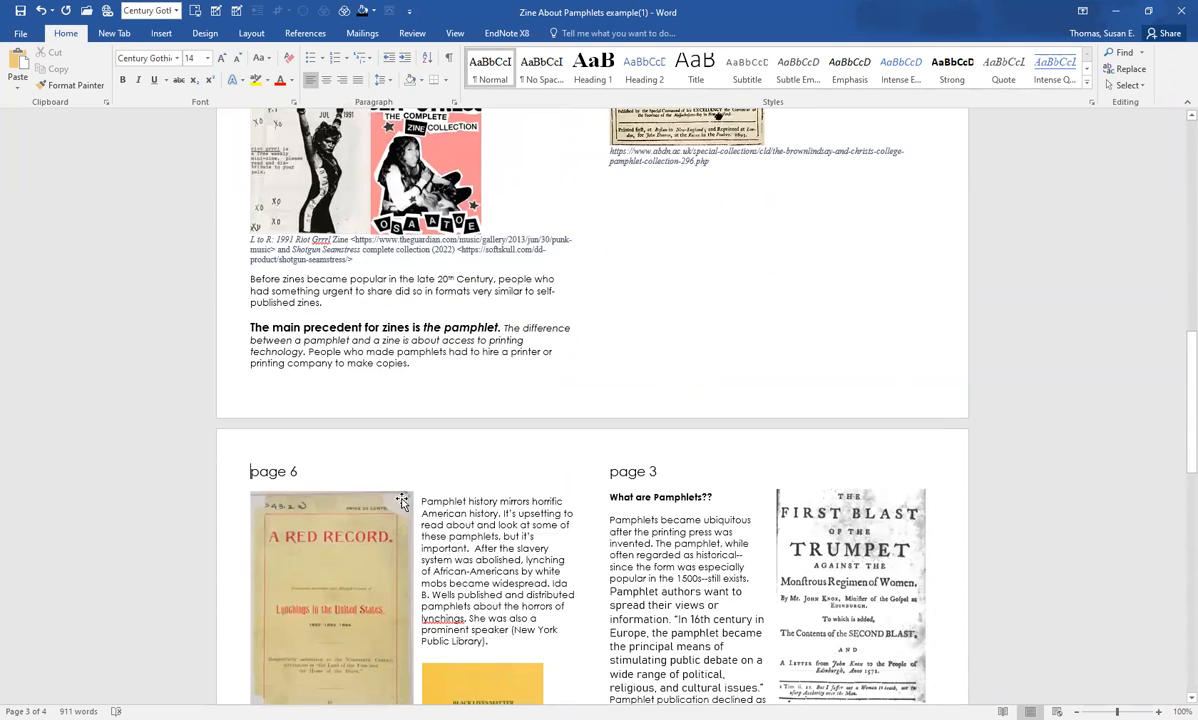
scroll(401, 501, down, 2)
scroll(761, 437, up, 7)
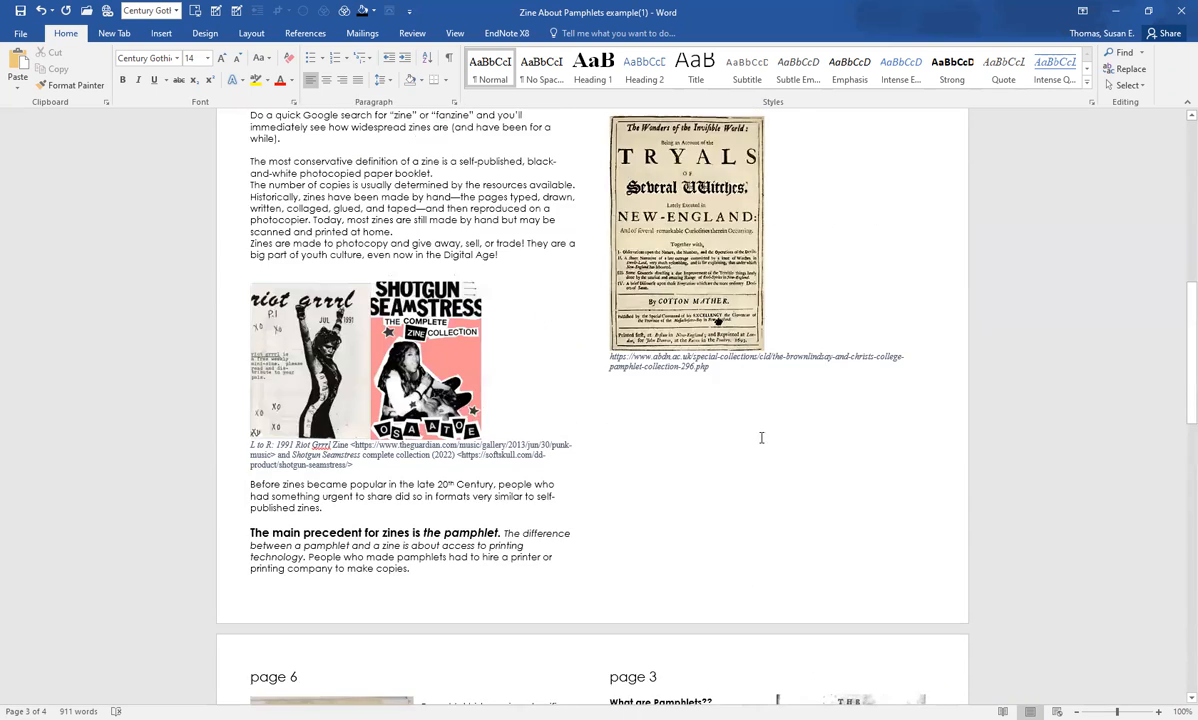
scroll(761, 437, up, 7)
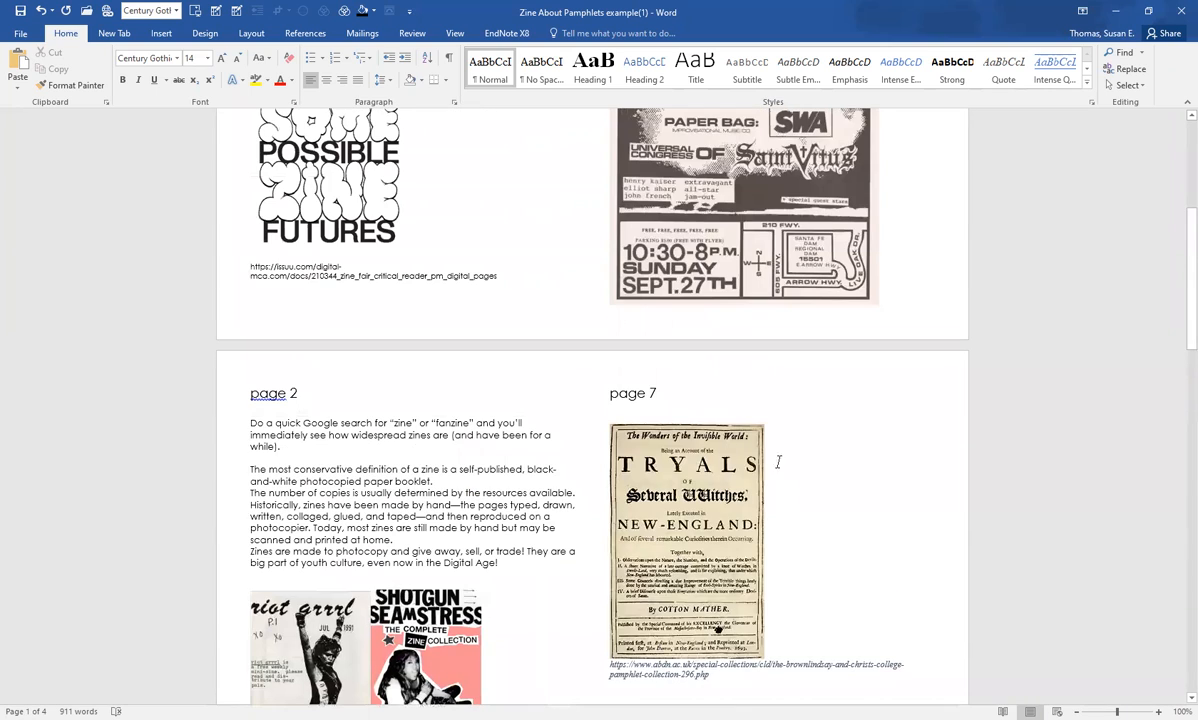
scroll(802, 556, down, 6)
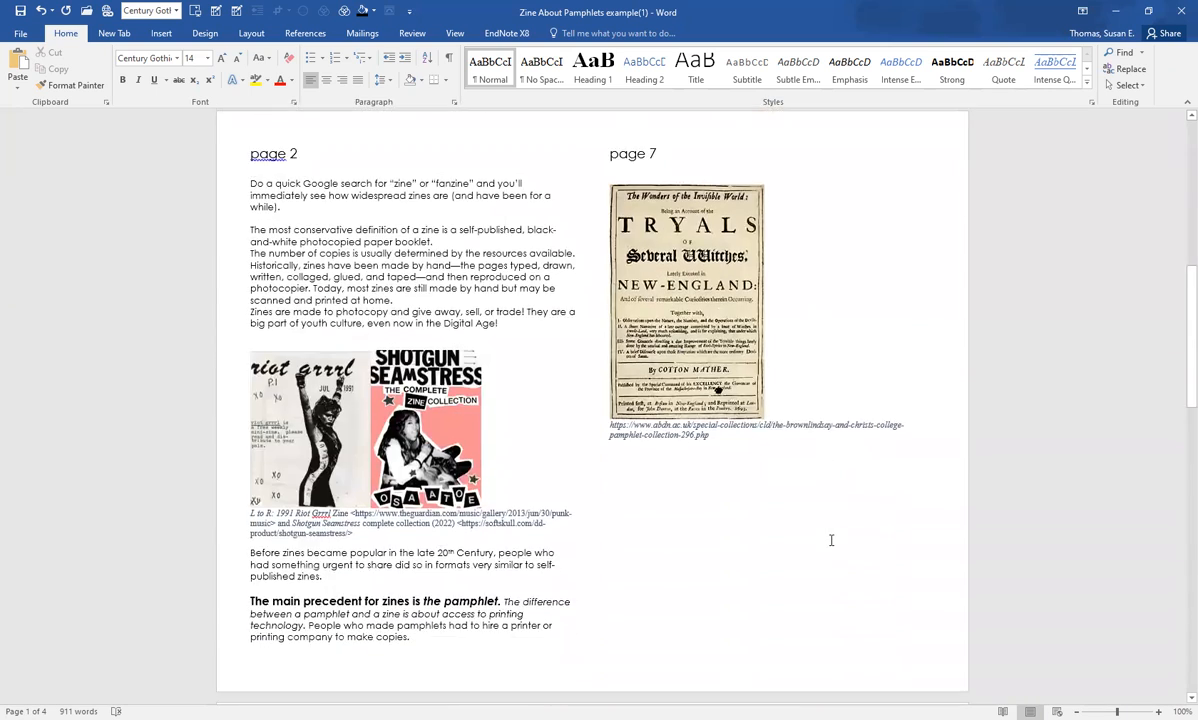
scroll(831, 540, down, 8)
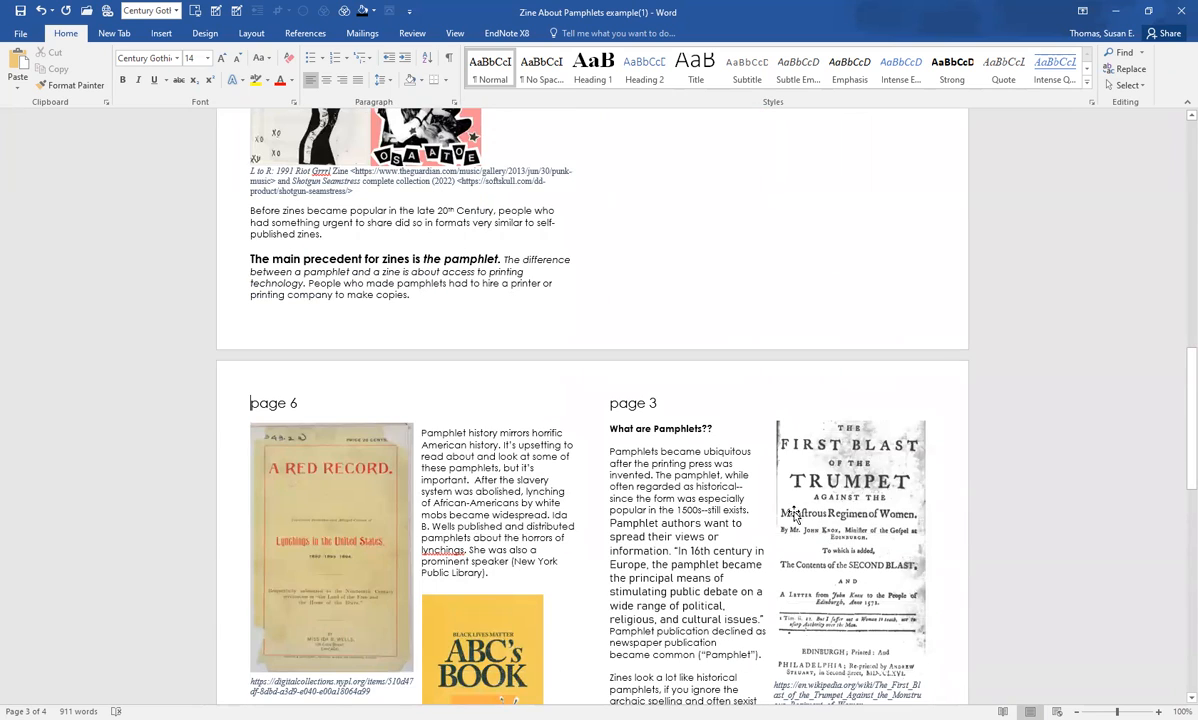
scroll(761, 488, down, 2)
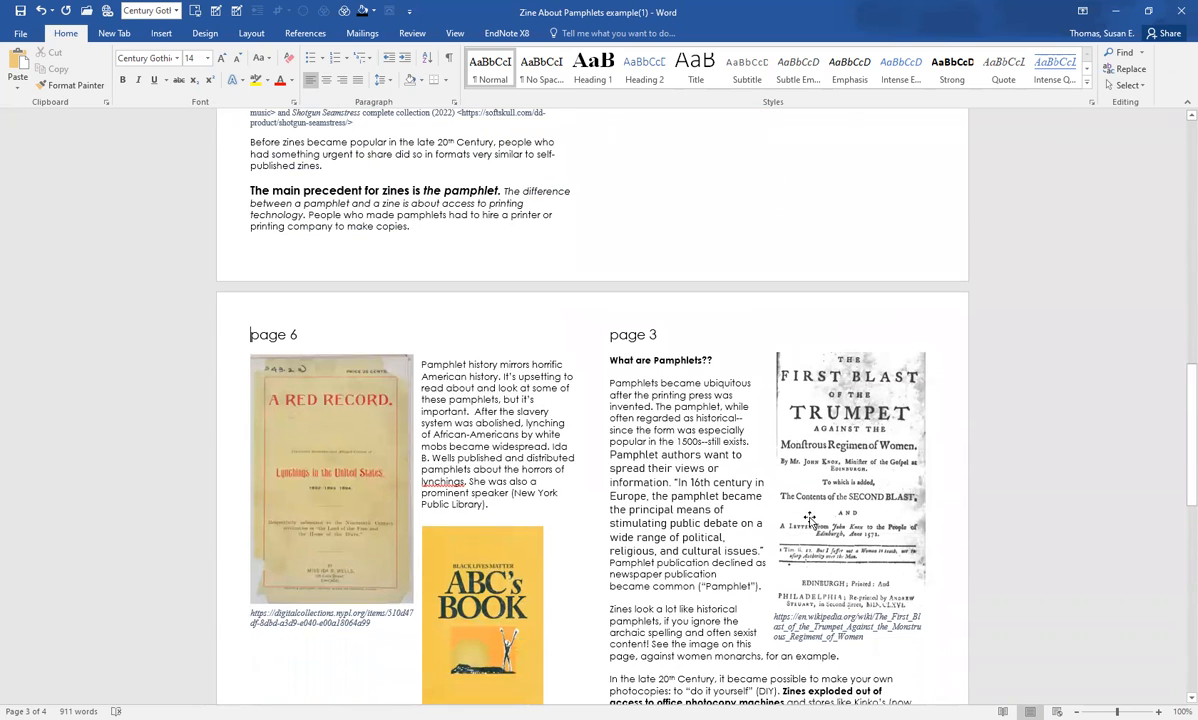
Step: Try moving the ABC's Book picture higher into the page 6 text, and undo the moves
click(486, 599)
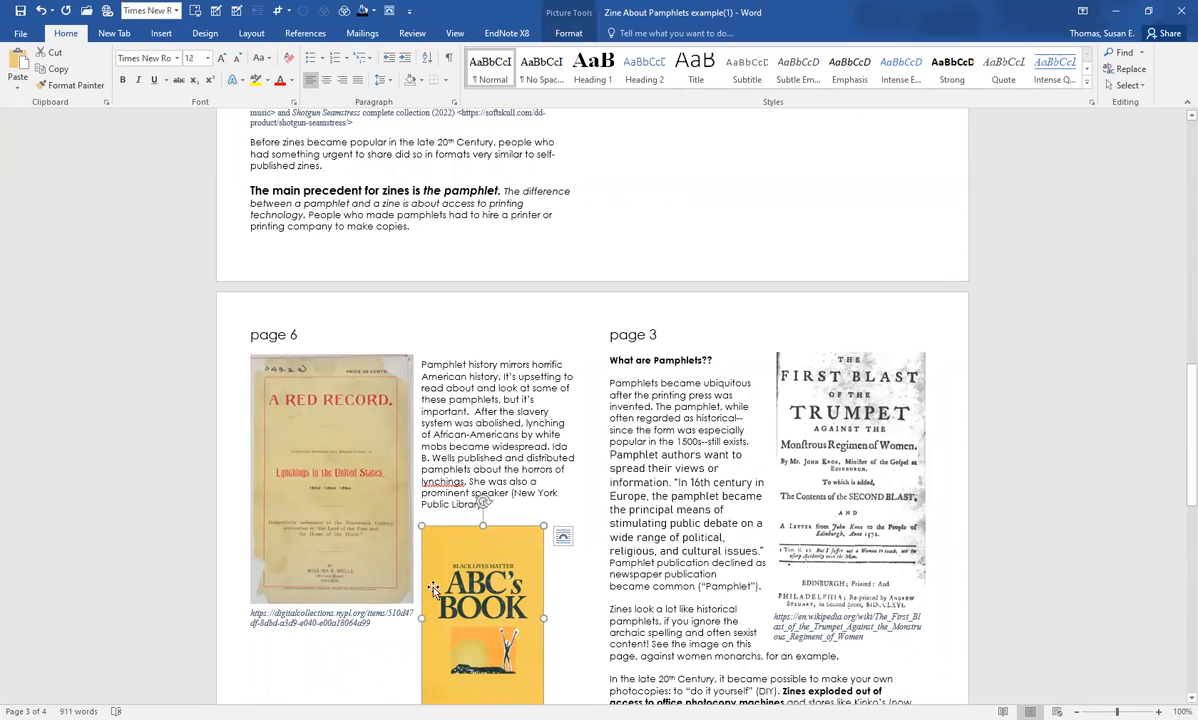
drag(474, 597, 484, 461)
drag(463, 519, 468, 426)
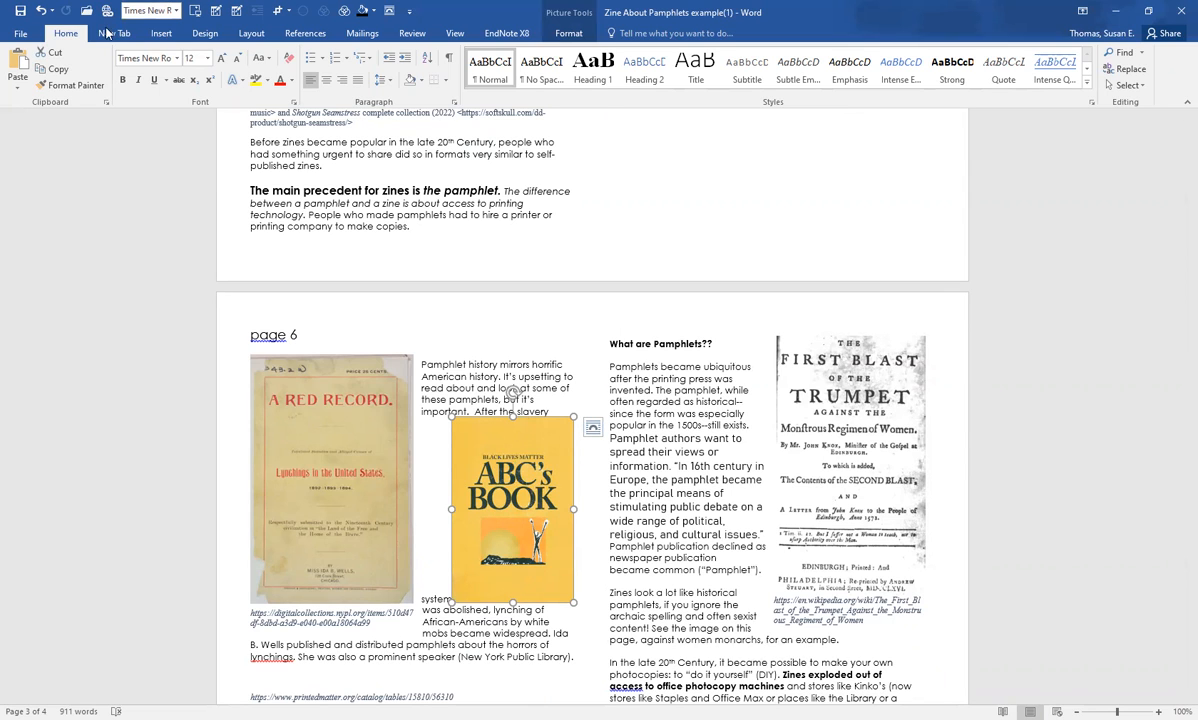
click(41, 11)
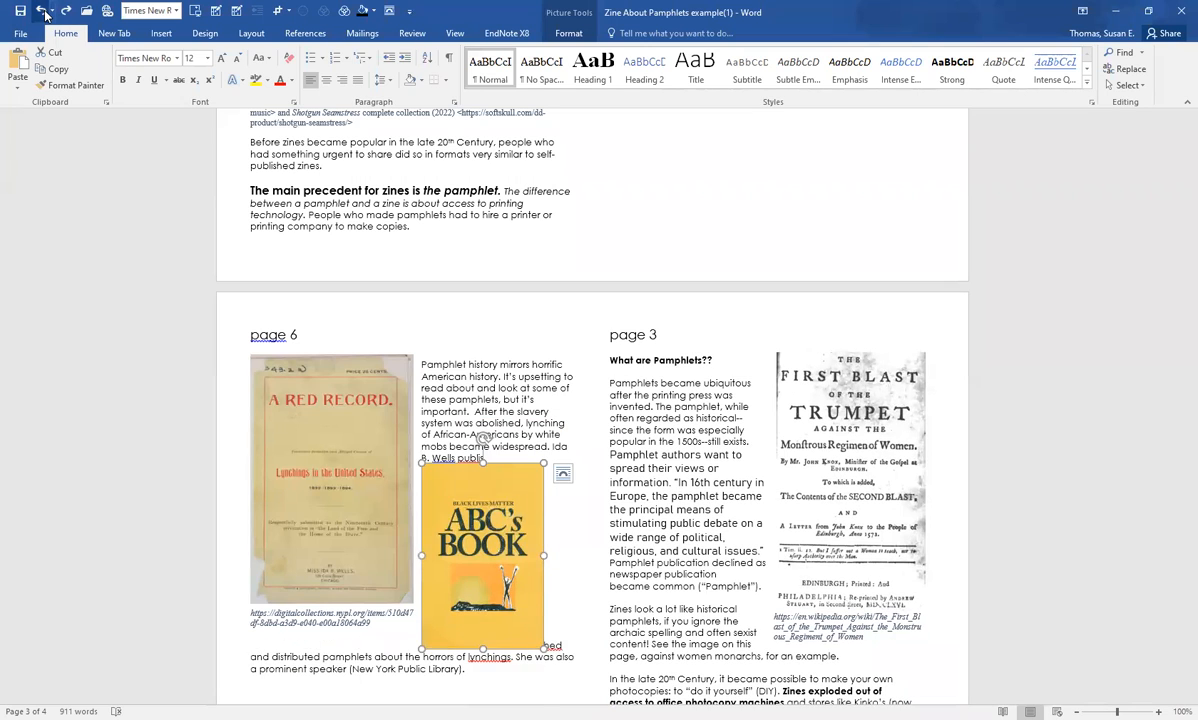
click(42, 12)
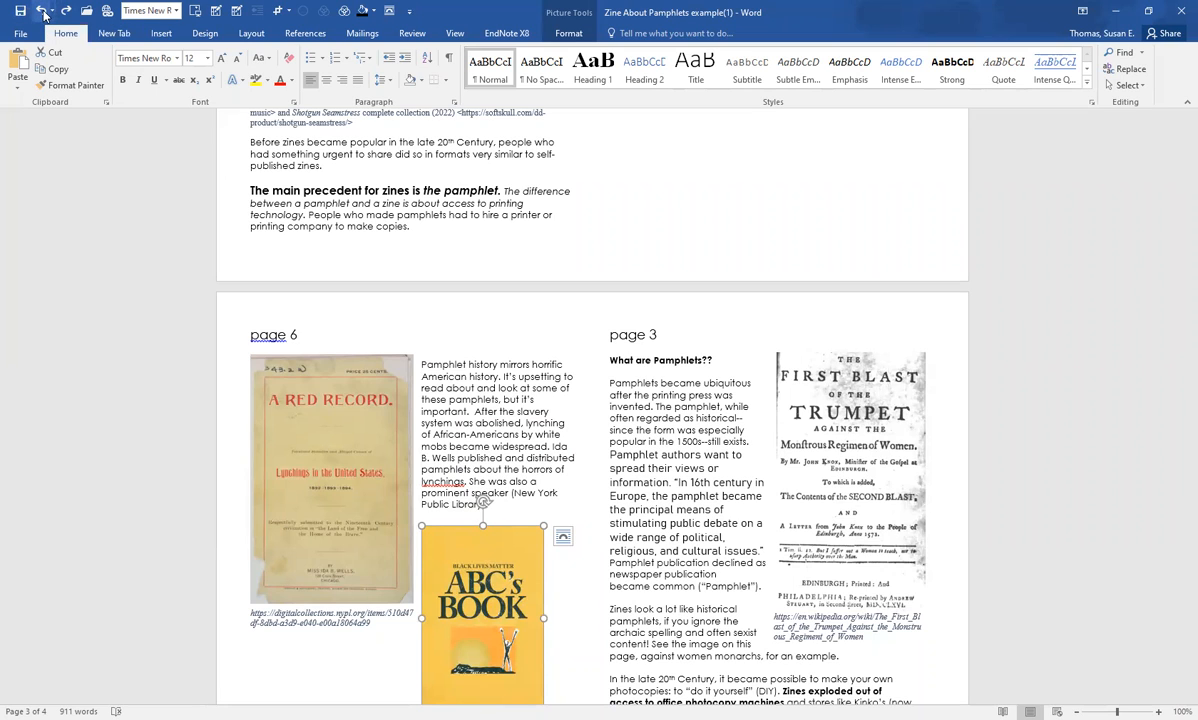
click(41, 14)
Step: Set the text wrapping of the A Red Record picture on page 6 to Tight
scroll(565, 593, down, 1)
scroll(565, 593, down, 2)
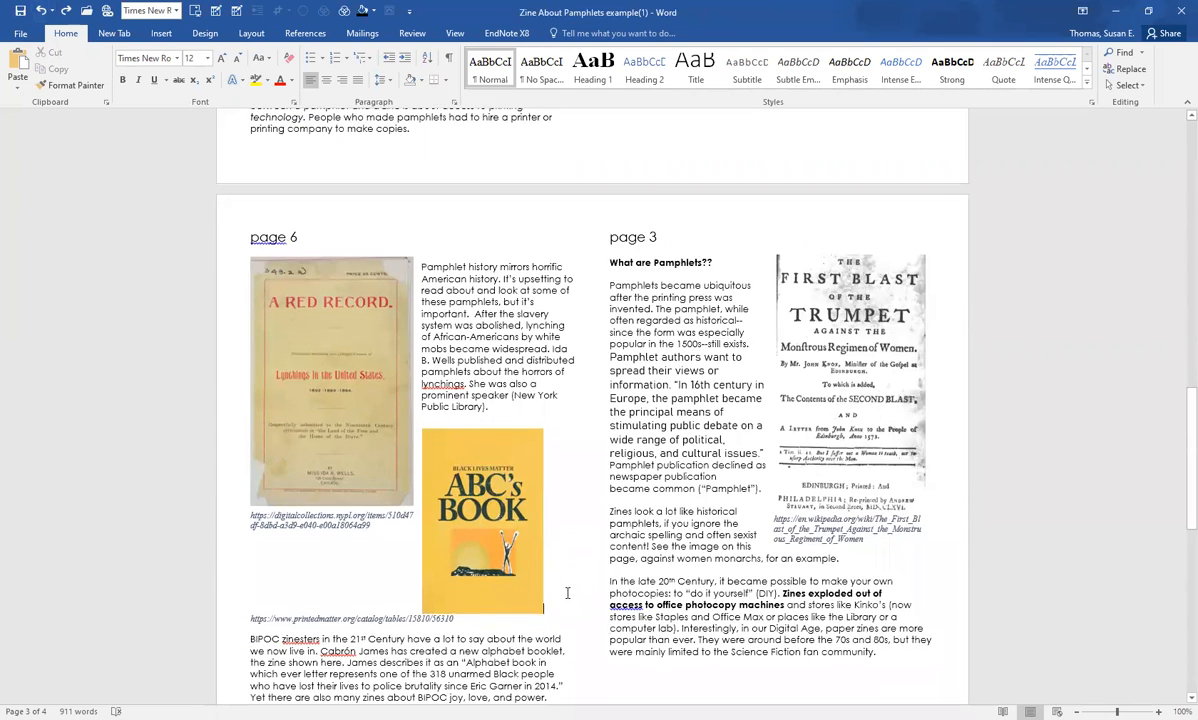
scroll(565, 593, up, 1)
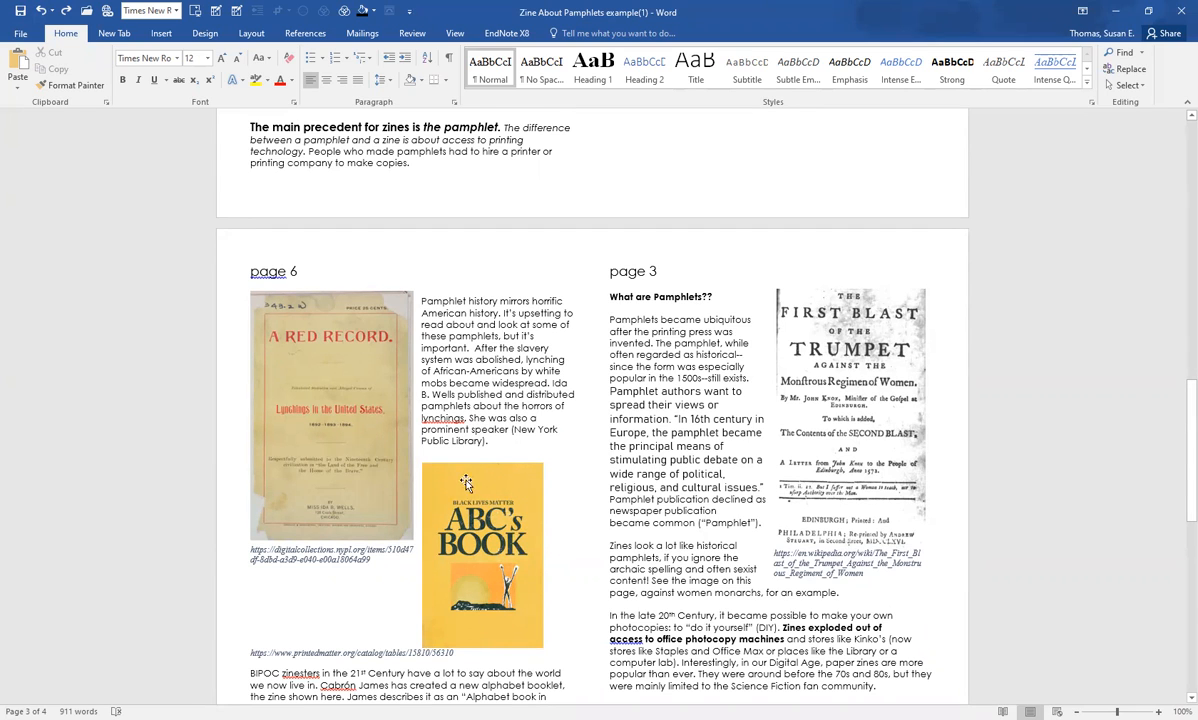
scroll(437, 455, up, 2)
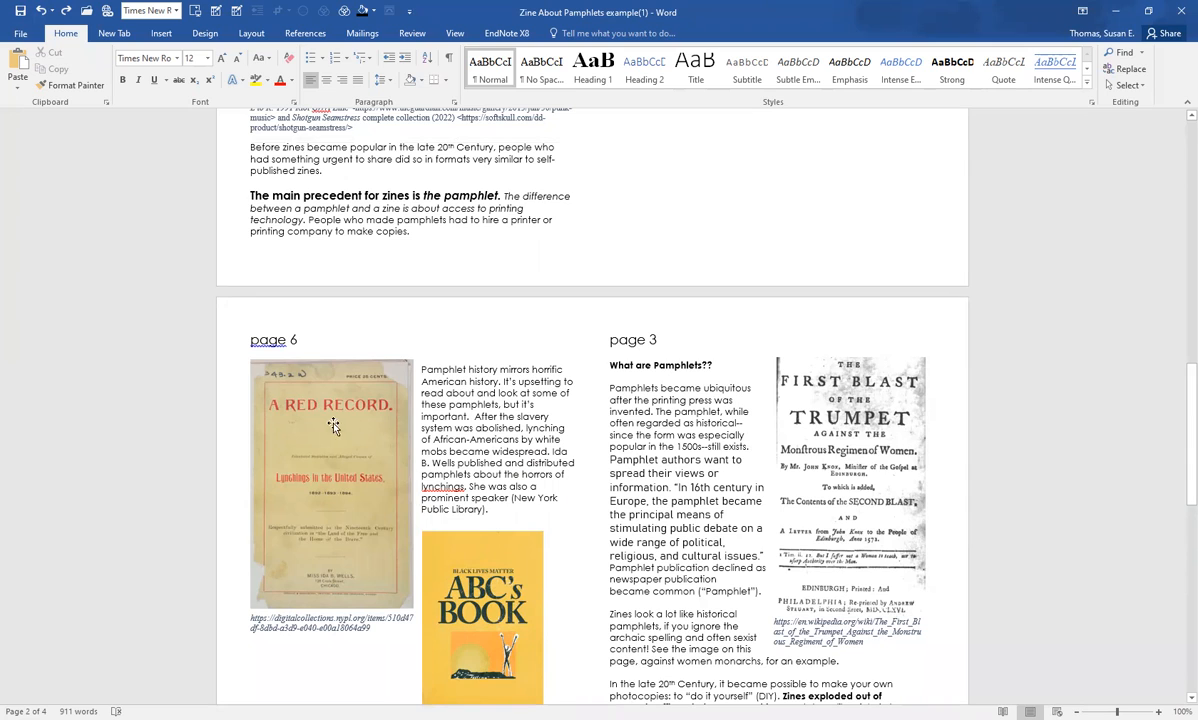
click(356, 410)
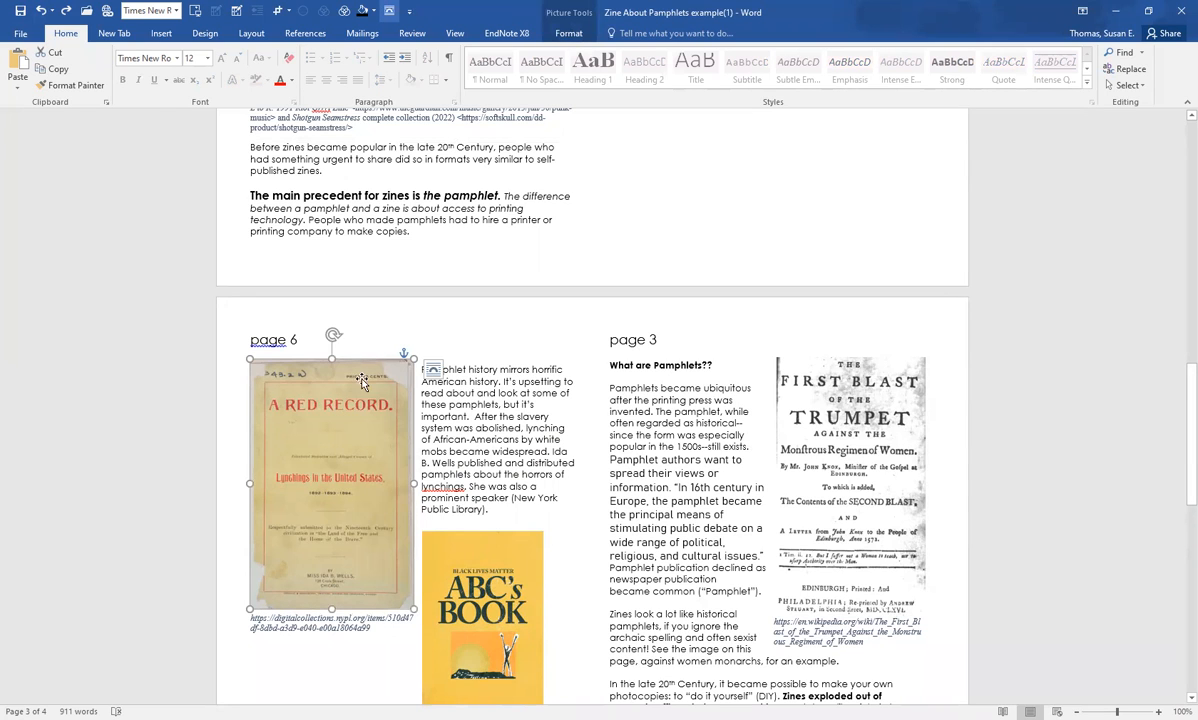
right_click(340, 470)
mouse_move(379, 425)
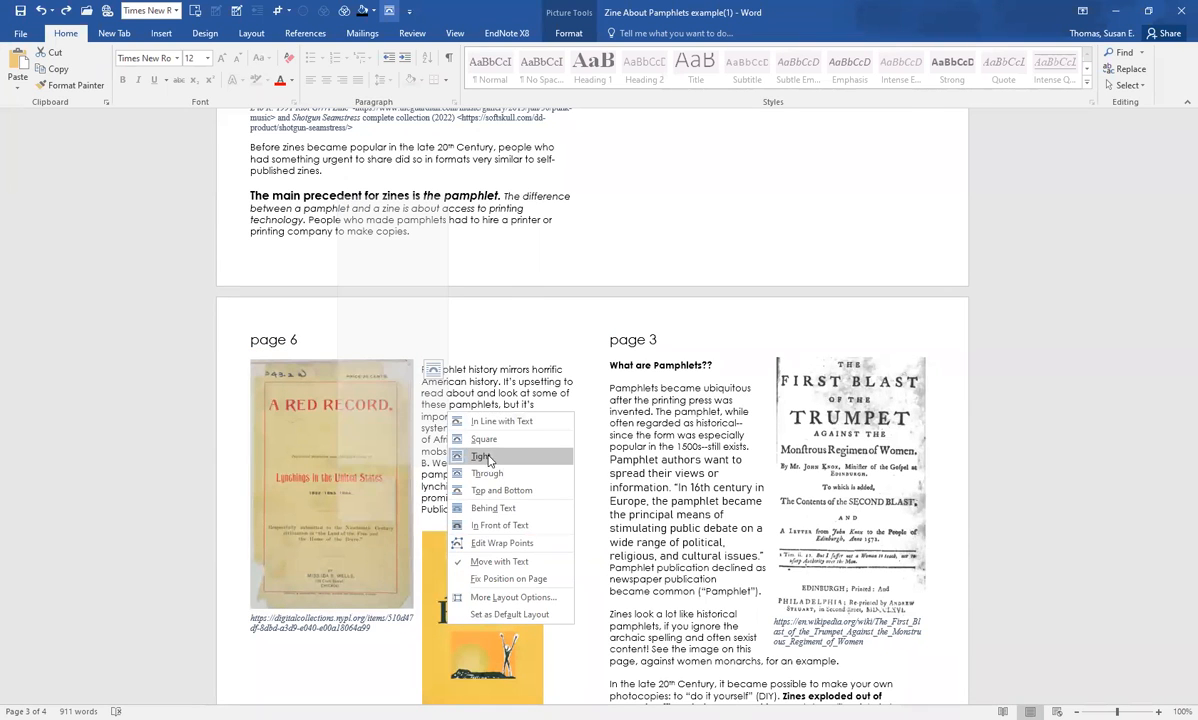
click(482, 456)
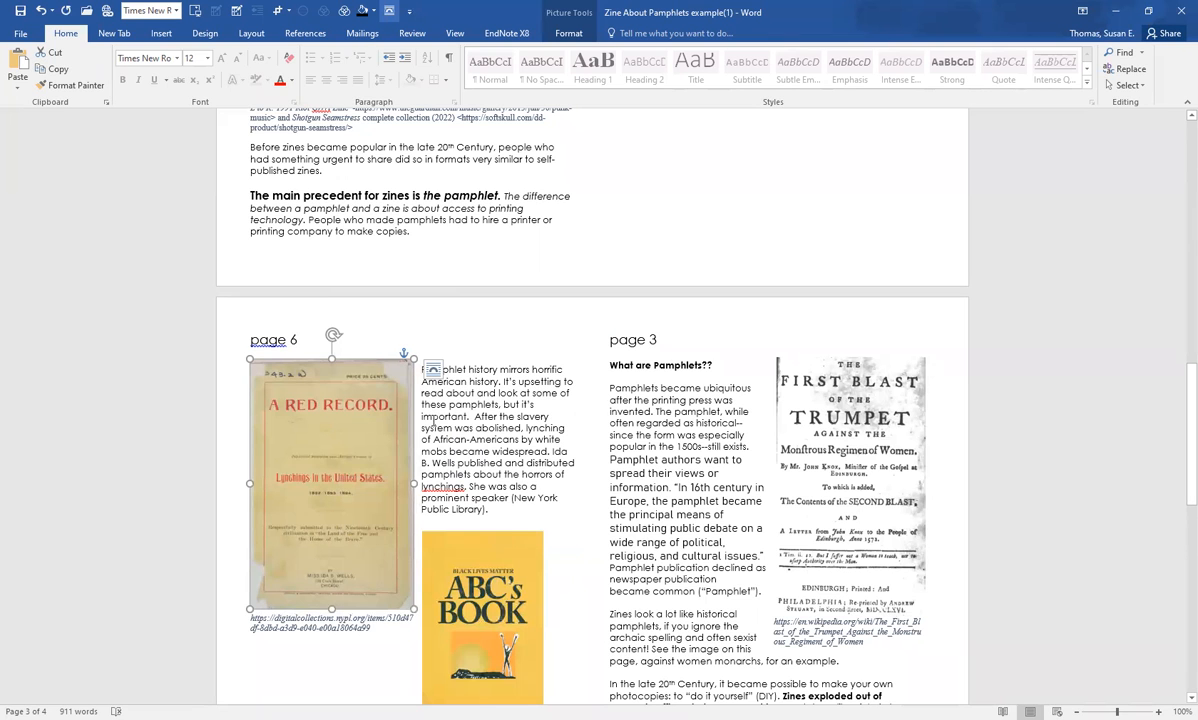
Step: Change the A Red Record picture's text wrapping to In Line with Text and check its effect on the page 6 layout
scroll(451, 436, down, 3)
scroll(458, 437, up, 2)
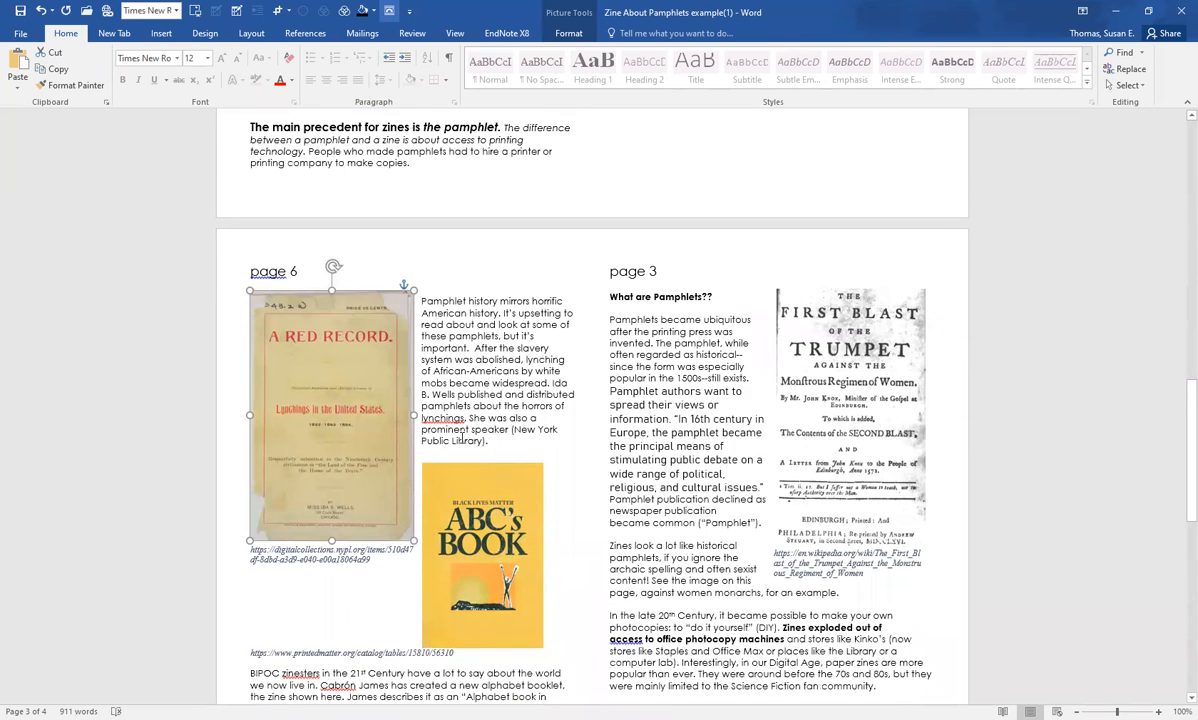
right_click(360, 422)
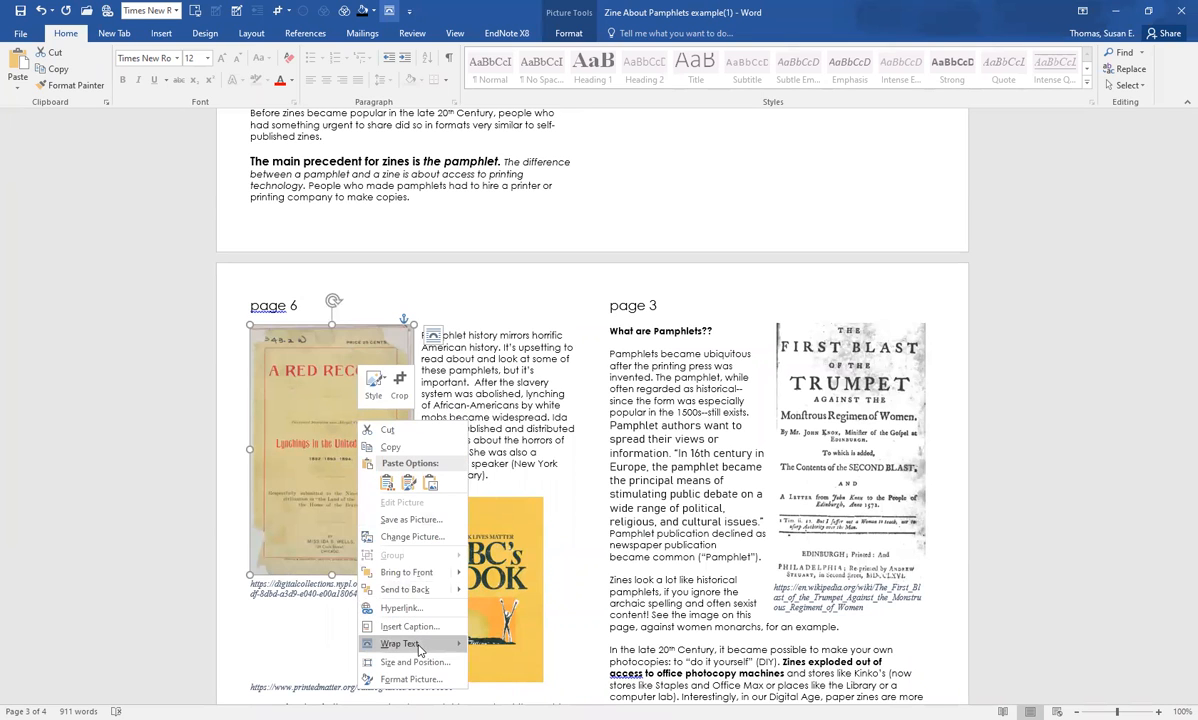
mouse_move(418, 648)
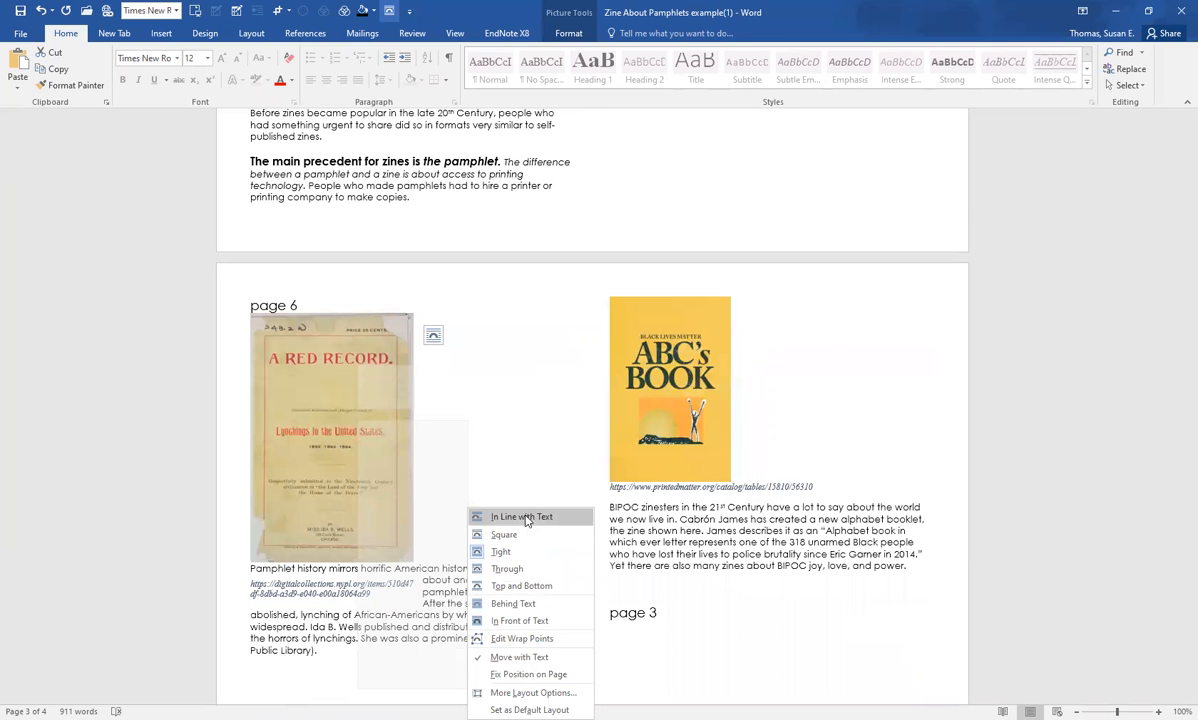
click(526, 516)
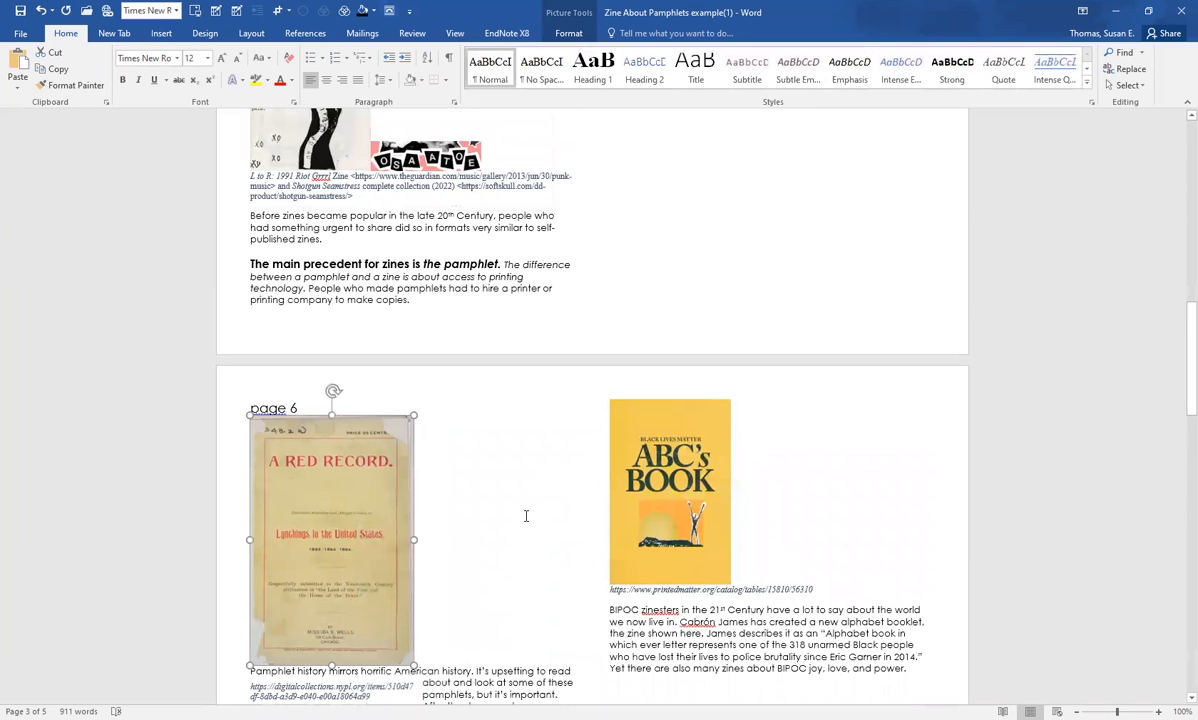
scroll(526, 516, down, 5)
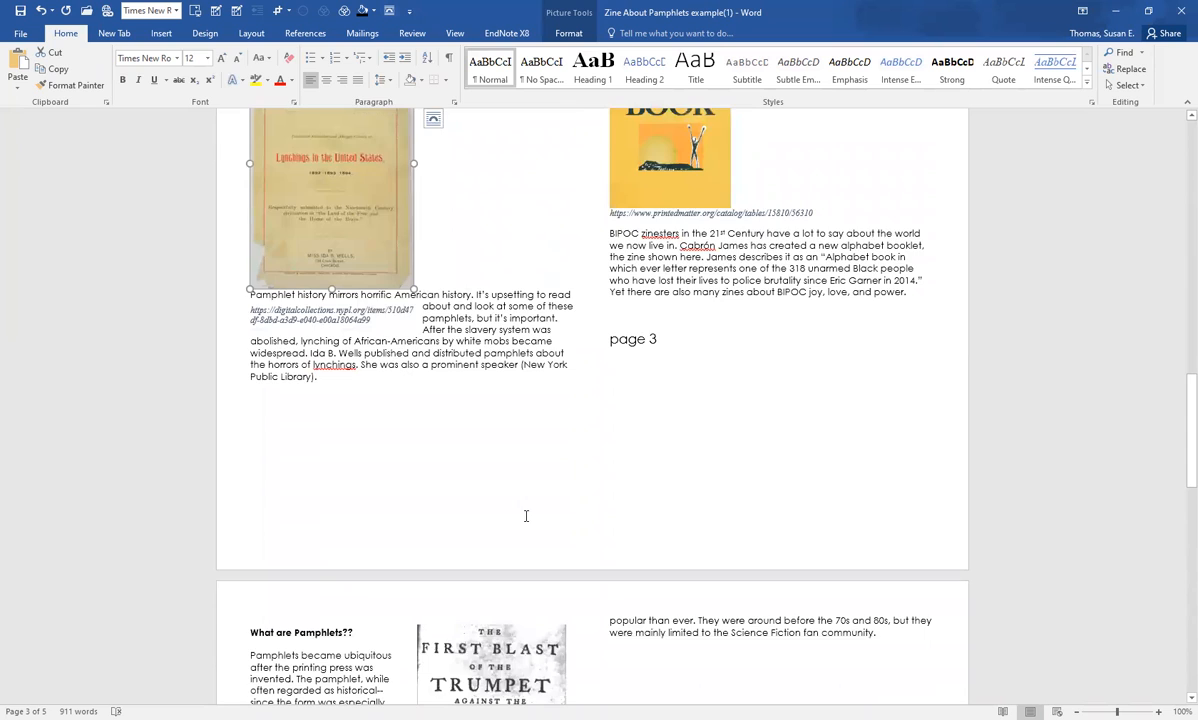
scroll(526, 516, up, 5)
scroll(525, 516, up, 1)
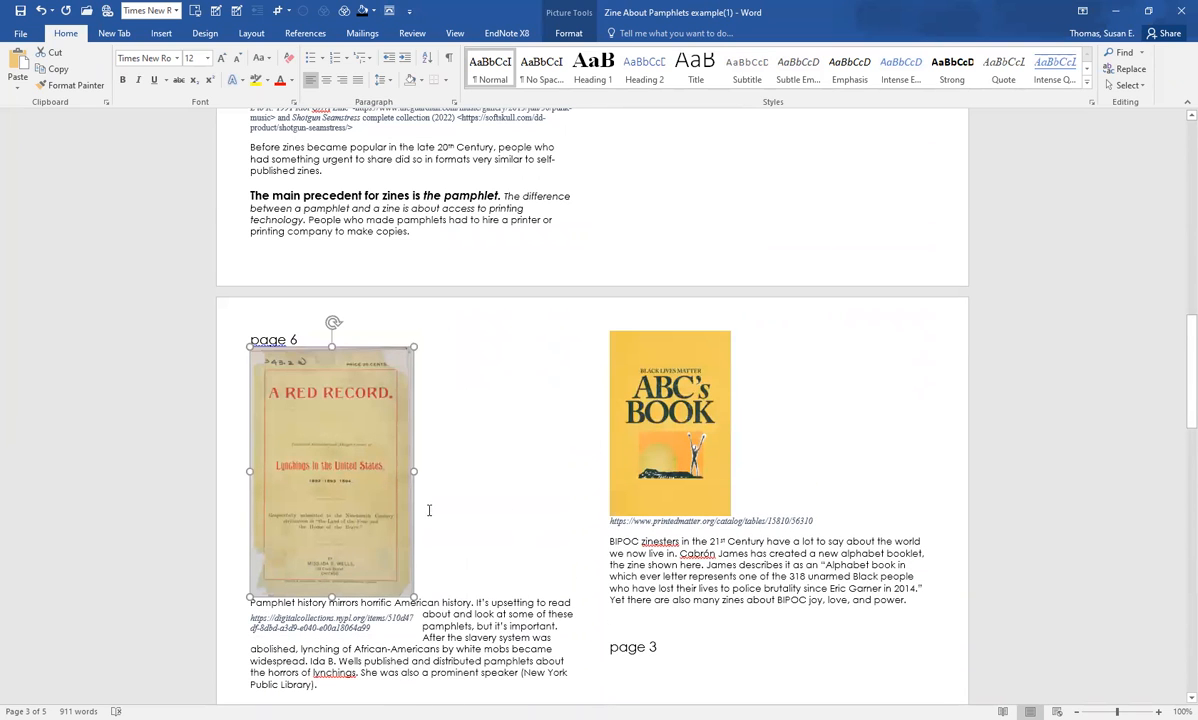
Step: Switch the A Red Record picture back to Tight text wrapping so the page 6 text flows beside it
right_click(404, 457)
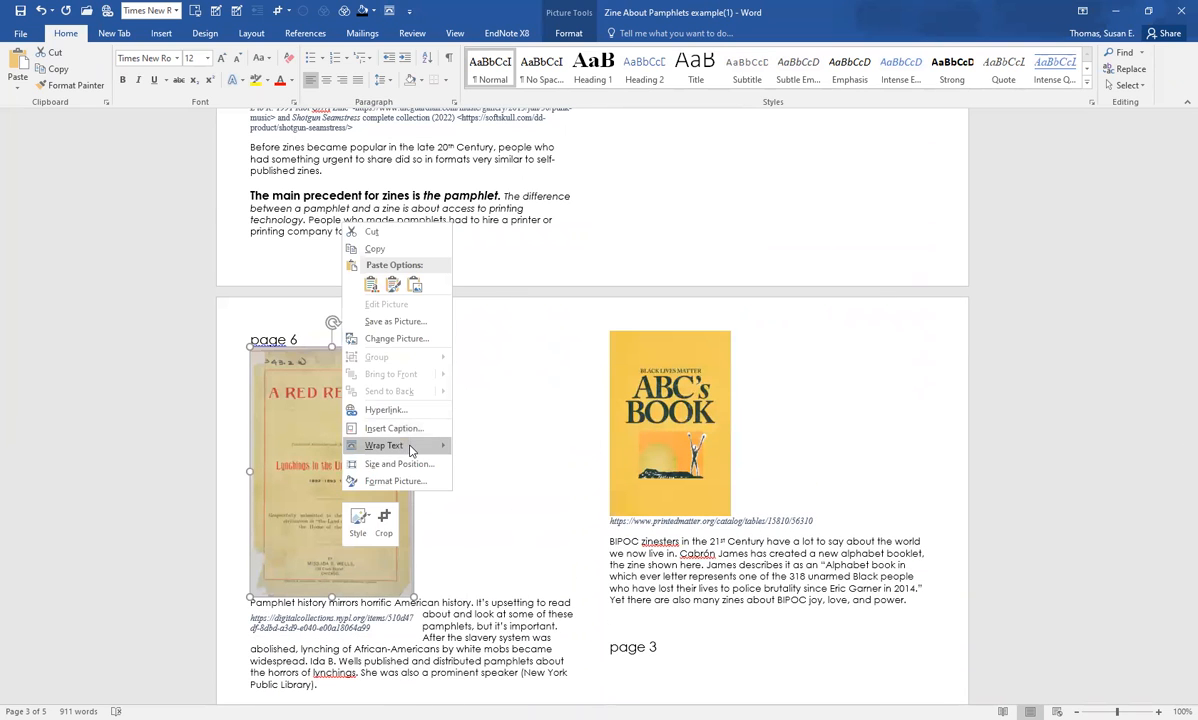
mouse_move(410, 447)
click(507, 483)
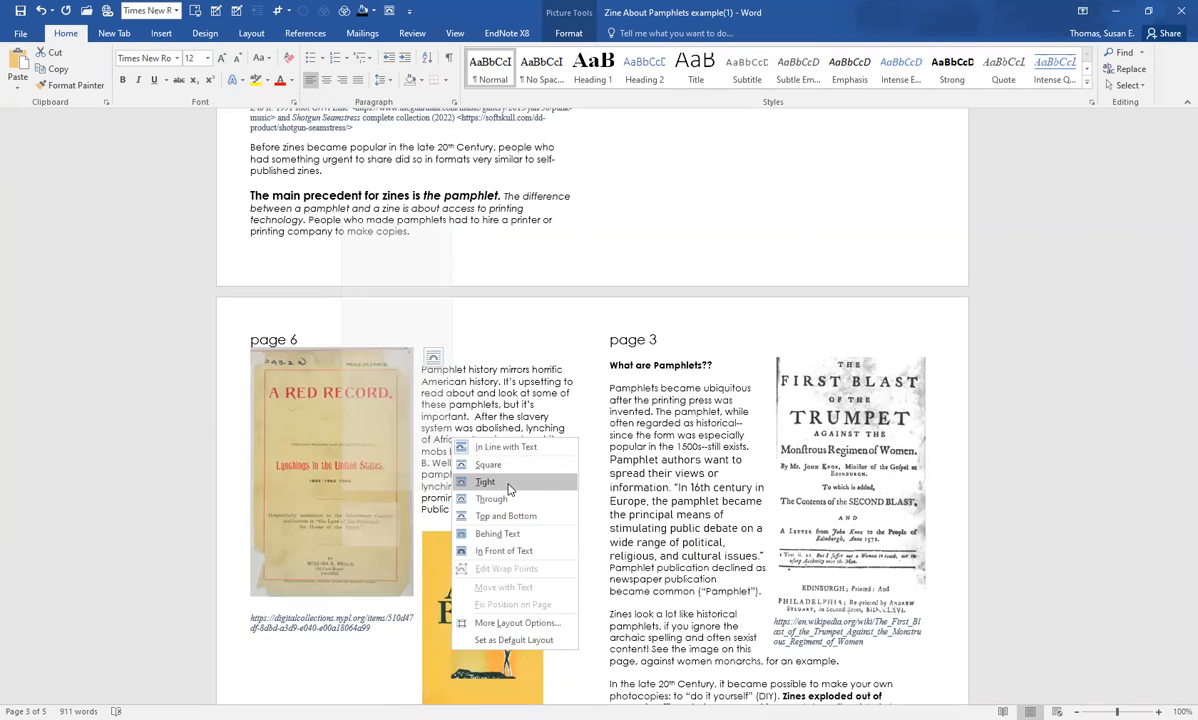
click(505, 487)
Step: Set the text wrapping of the ABC's Book picture on page 6 to Tight, and deselect it
scroll(498, 497, down, 3)
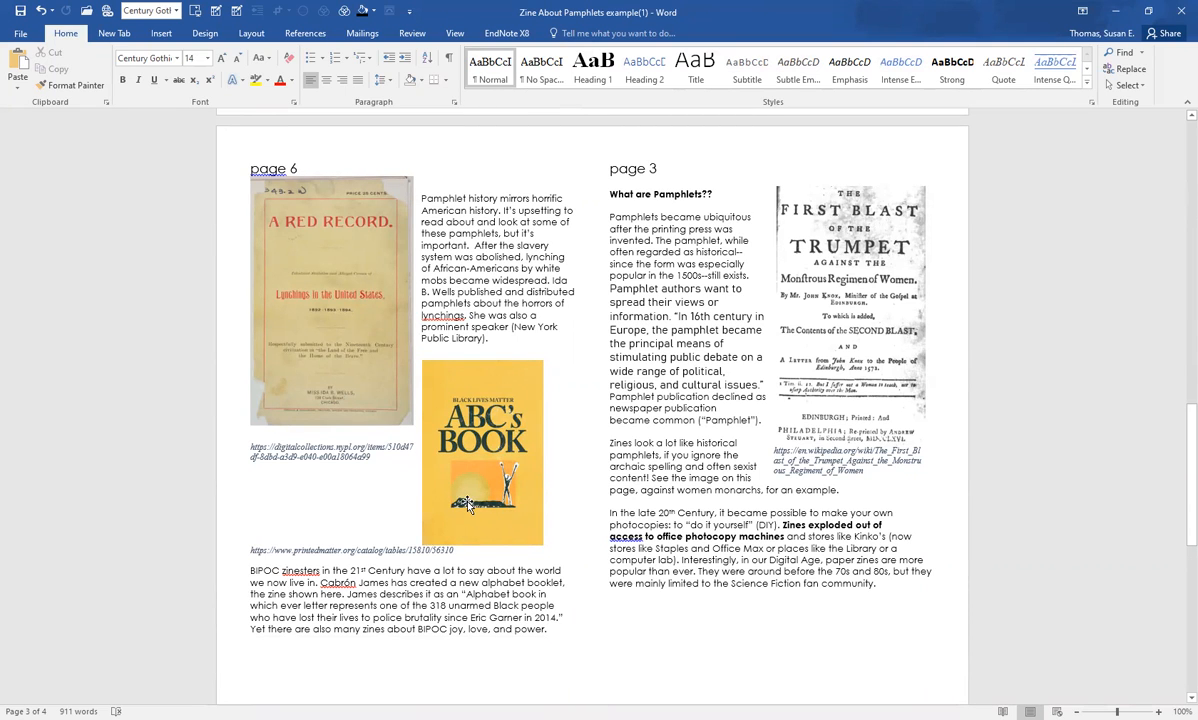
right_click(475, 497)
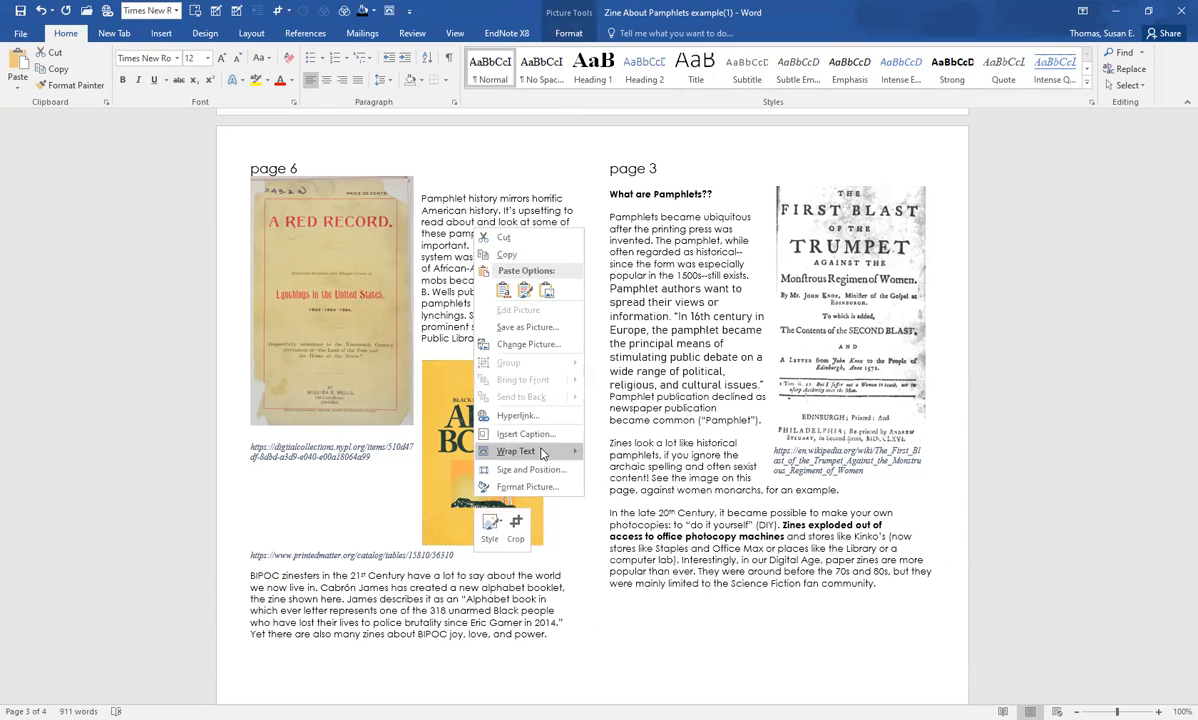
mouse_move(541, 455)
click(621, 487)
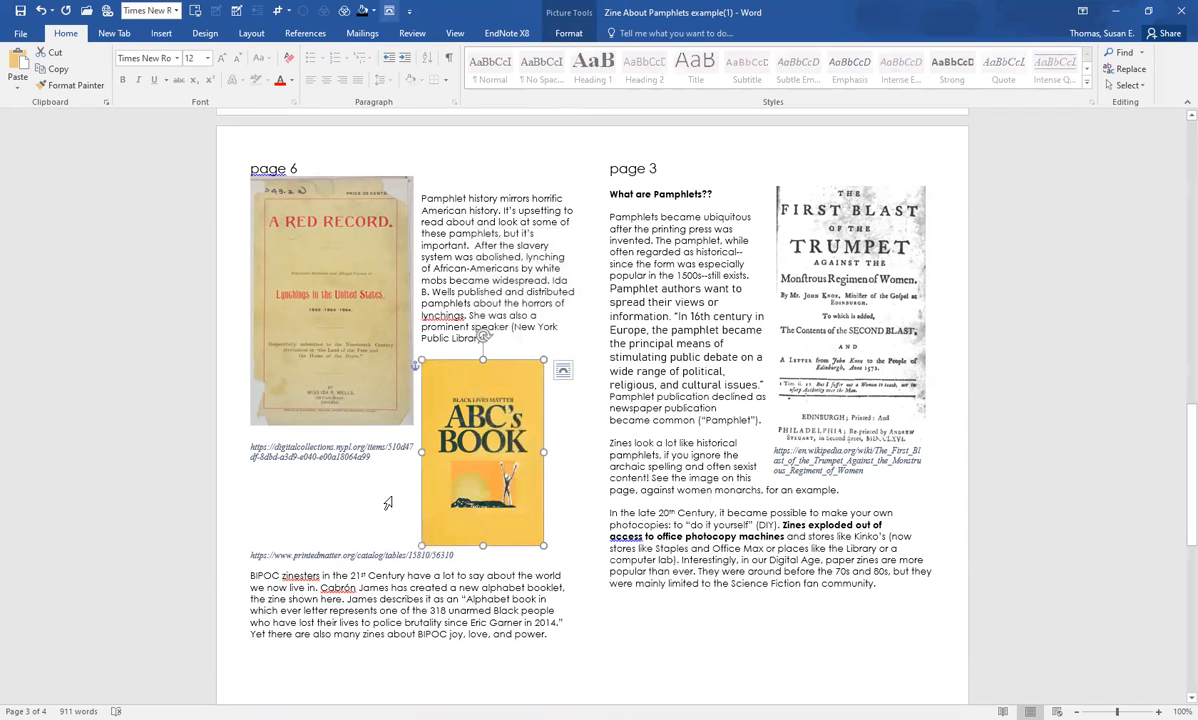
click(377, 515)
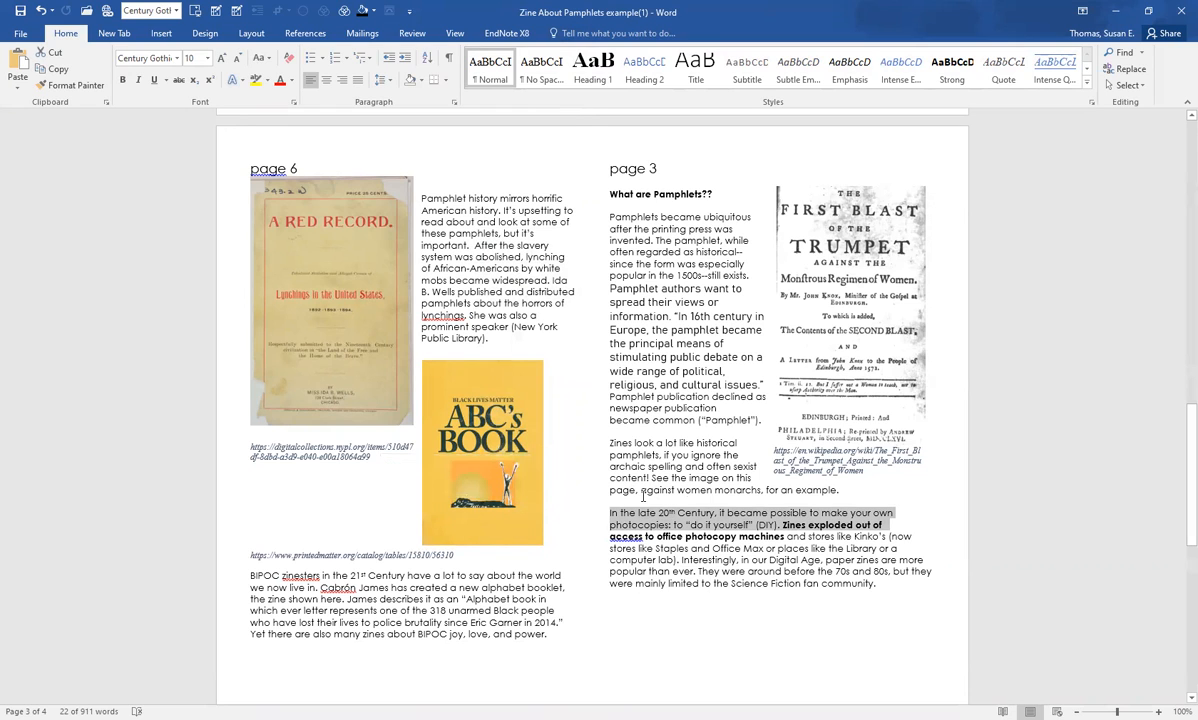
click(716, 622)
scroll(687, 447, up, 2)
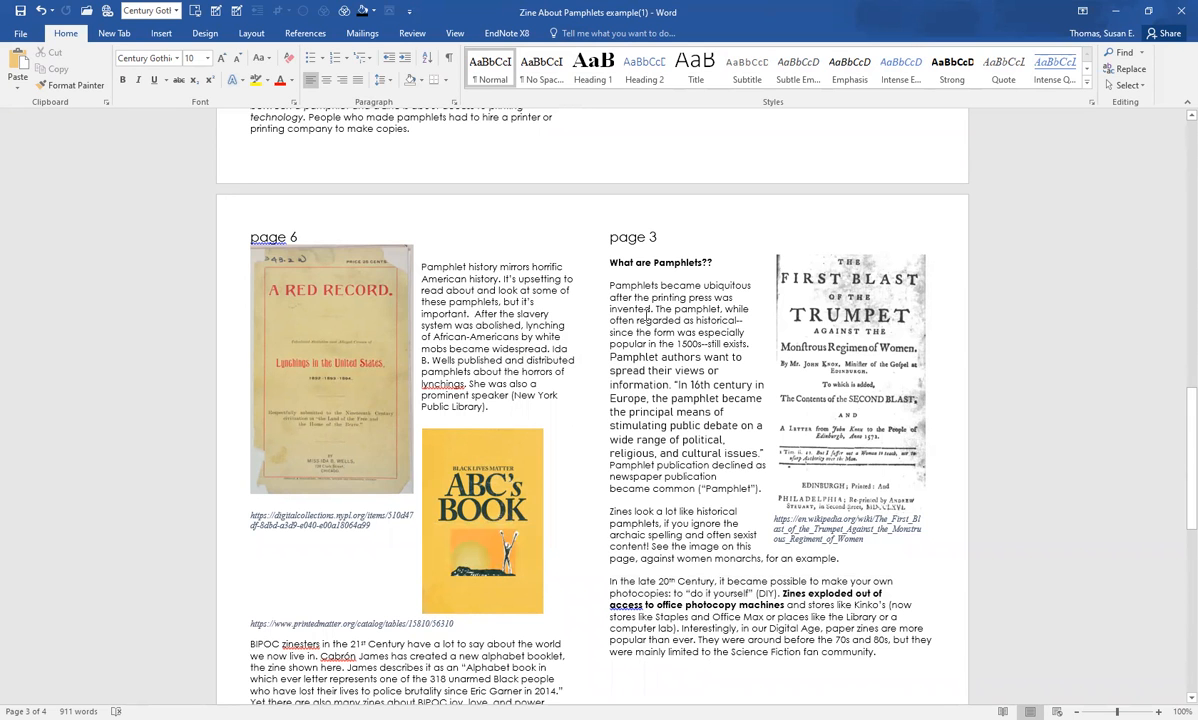
scroll(764, 236, up, 15)
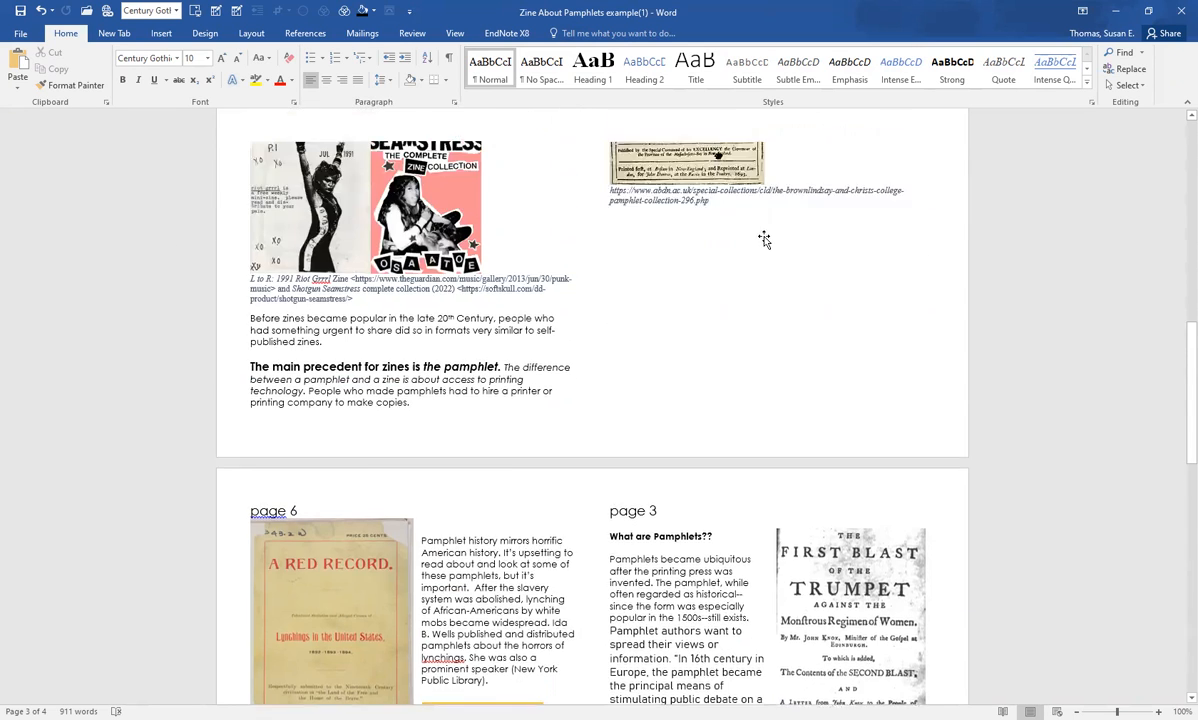